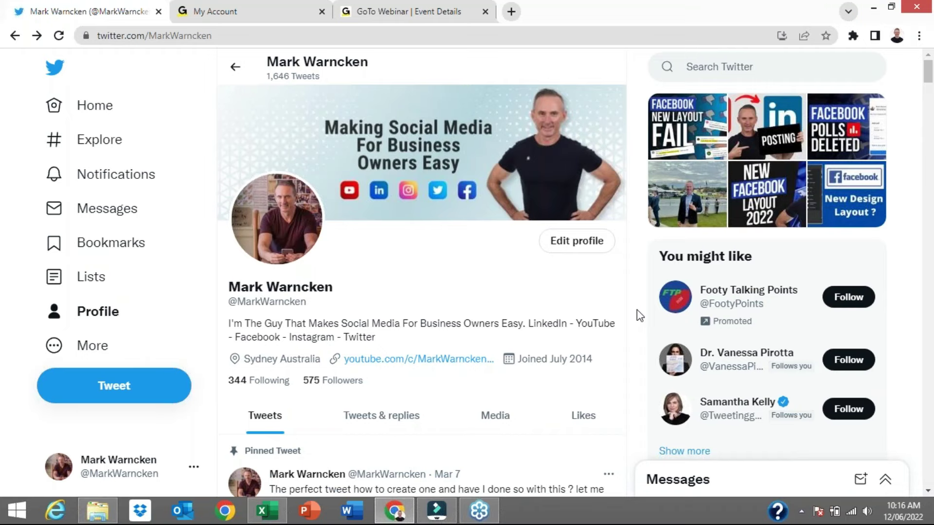
Step: Scroll up and down the Twitter profile page to review it
scroll(639, 316, "down", 2)
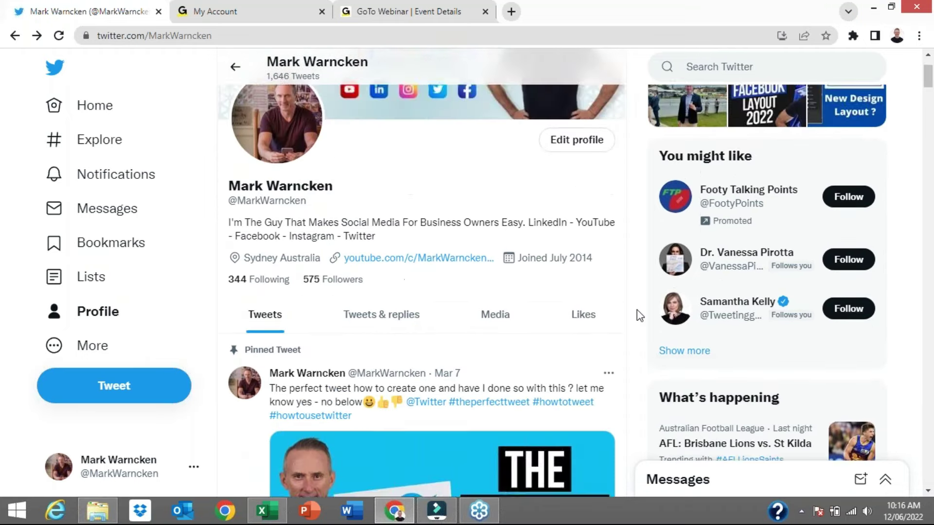
scroll(639, 316, "up", 2)
scroll(639, 316, "down", 8)
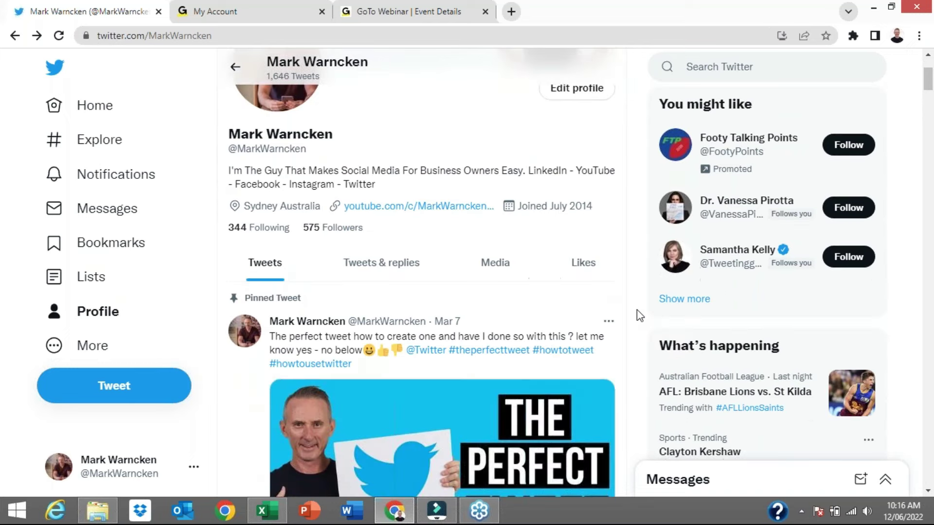
scroll(639, 316, "down", 3)
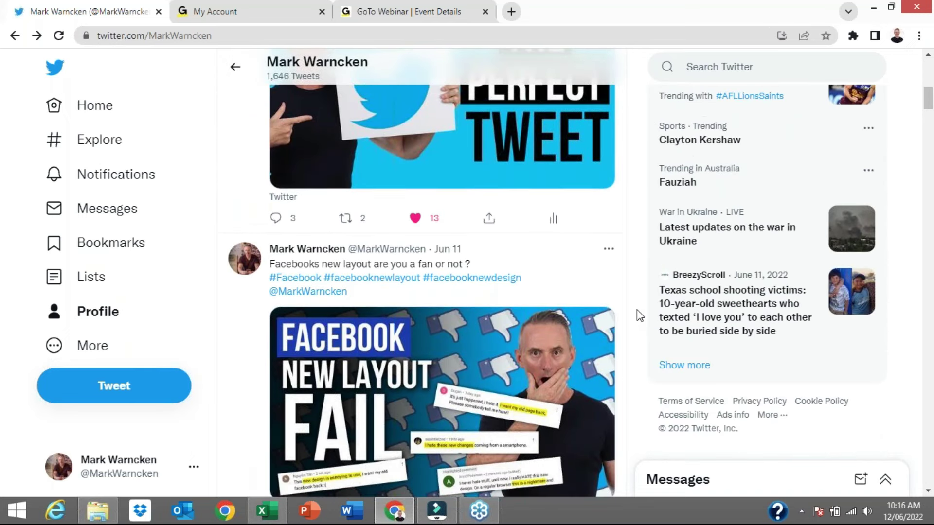
scroll(639, 316, "up", 11)
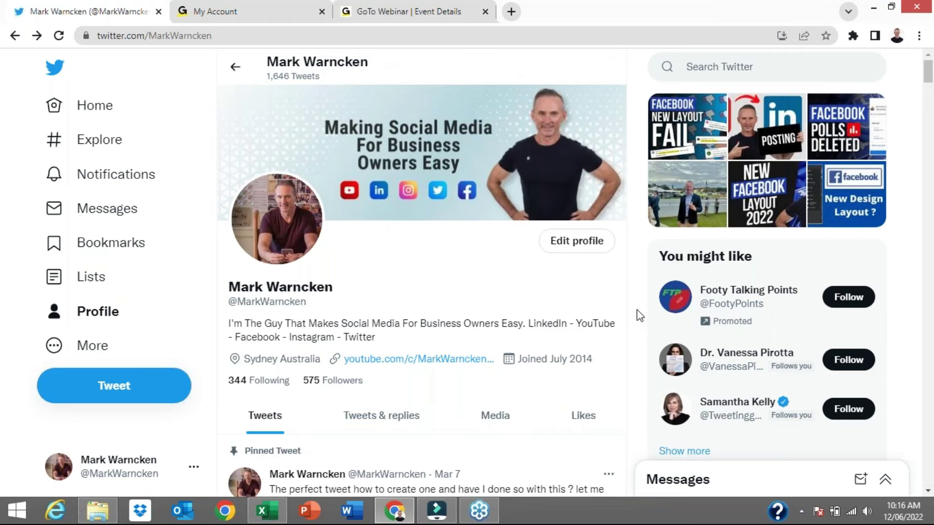
scroll(639, 316, "down", 2)
scroll(639, 316, "up", 2)
scroll(639, 316, "down", 8)
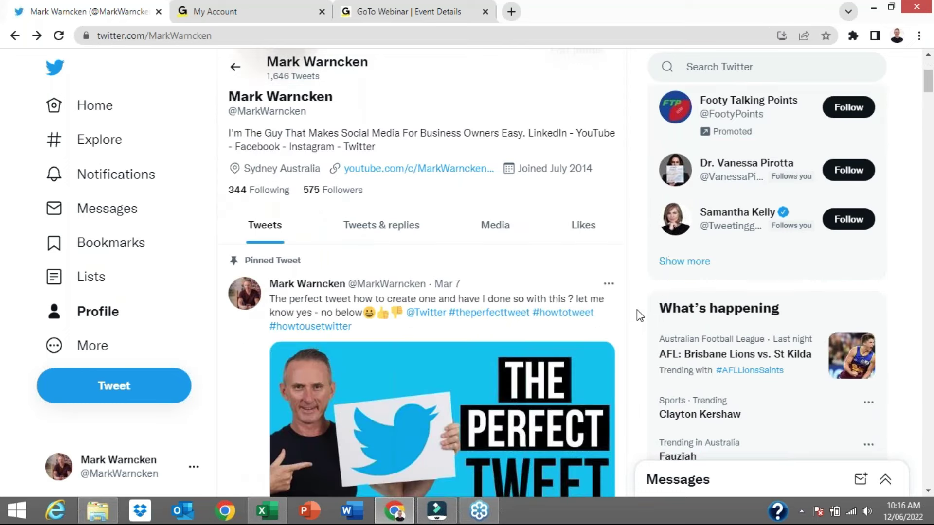
scroll(639, 316, "down", 4)
scroll(638, 316, "up", 12)
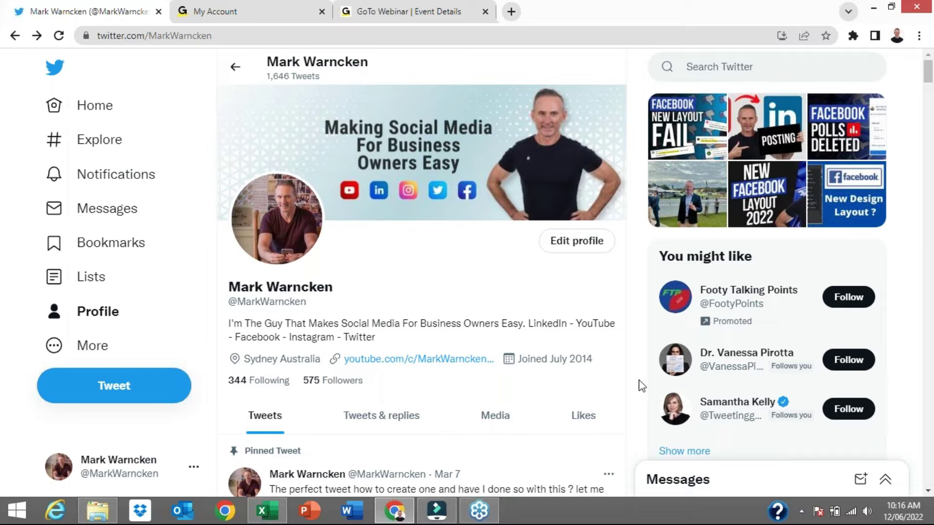
scroll(641, 385, "down", 5)
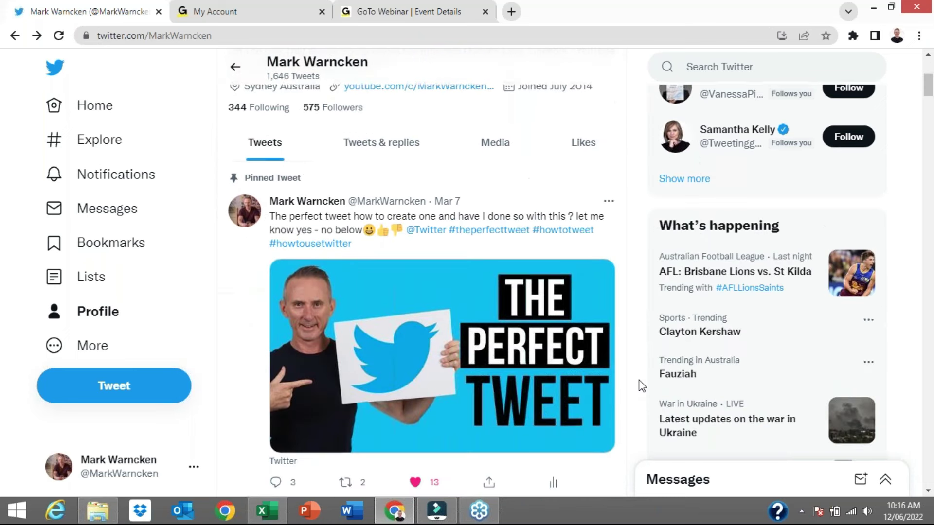
scroll(642, 385, "up", 5)
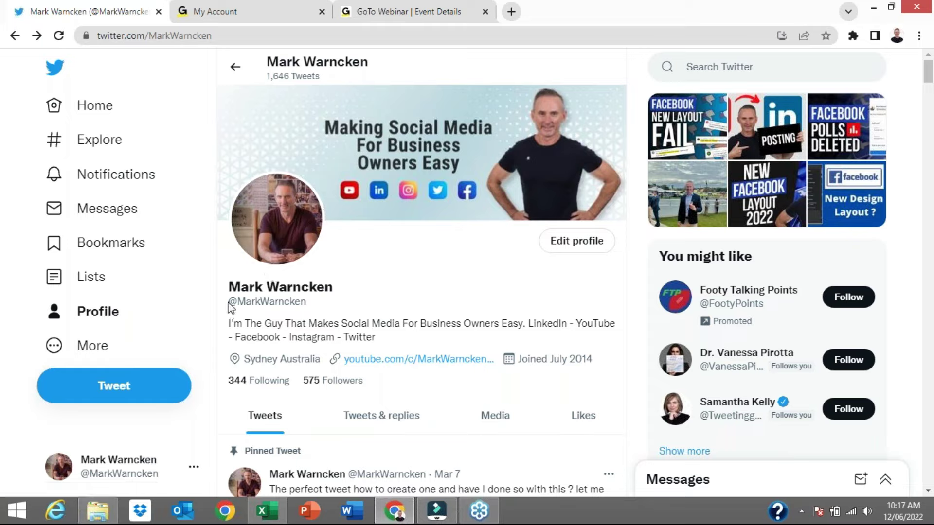
Step: Highlight the profile's handle and bio text to point them out, then review the profile again
left_click_drag(228, 302, 307, 303)
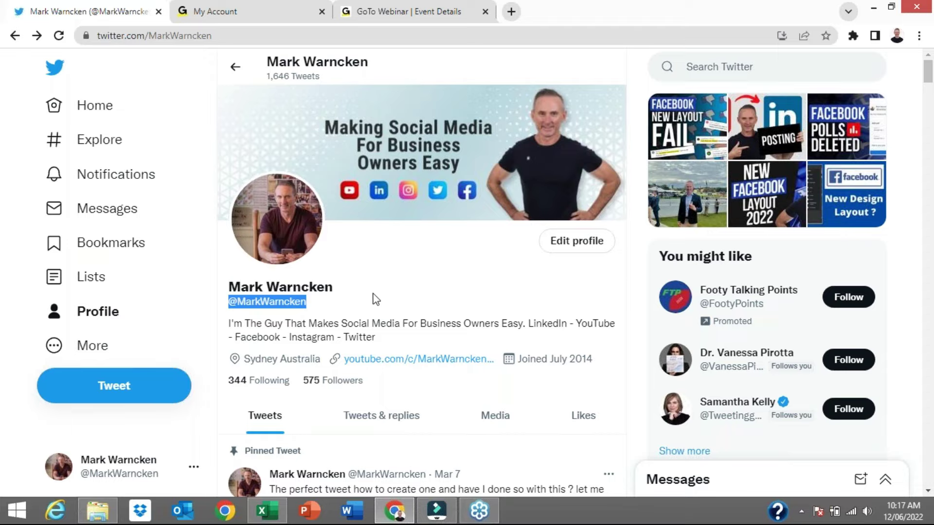
left_click(335, 301)
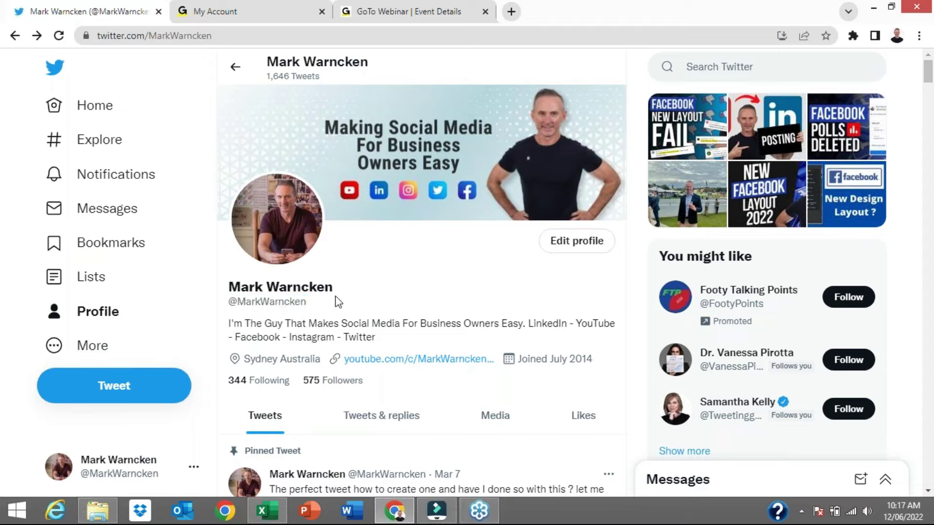
left_click_drag(229, 323, 384, 332)
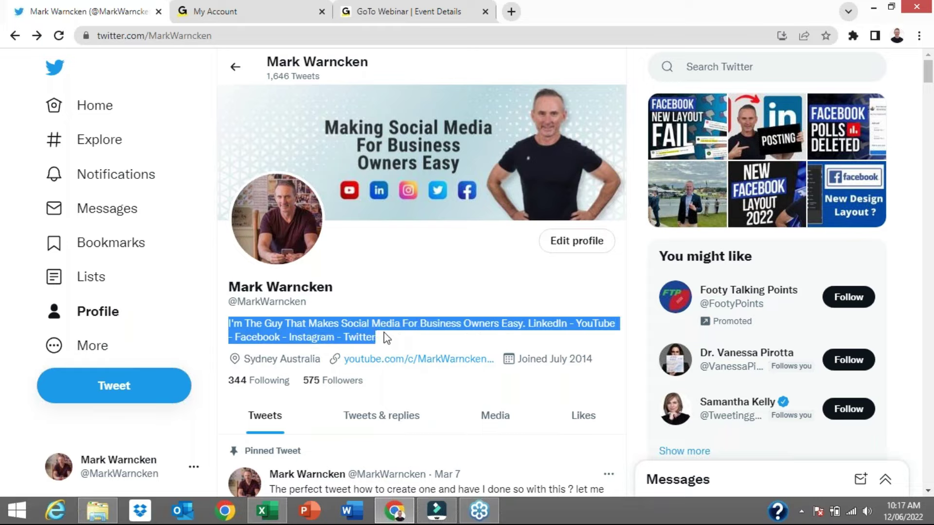
left_click(385, 334)
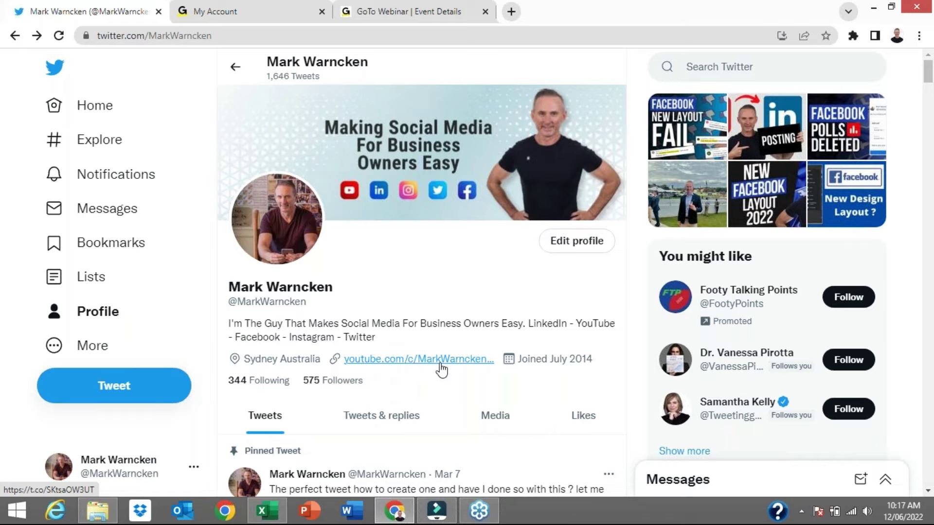
scroll(441, 369, "down", 4)
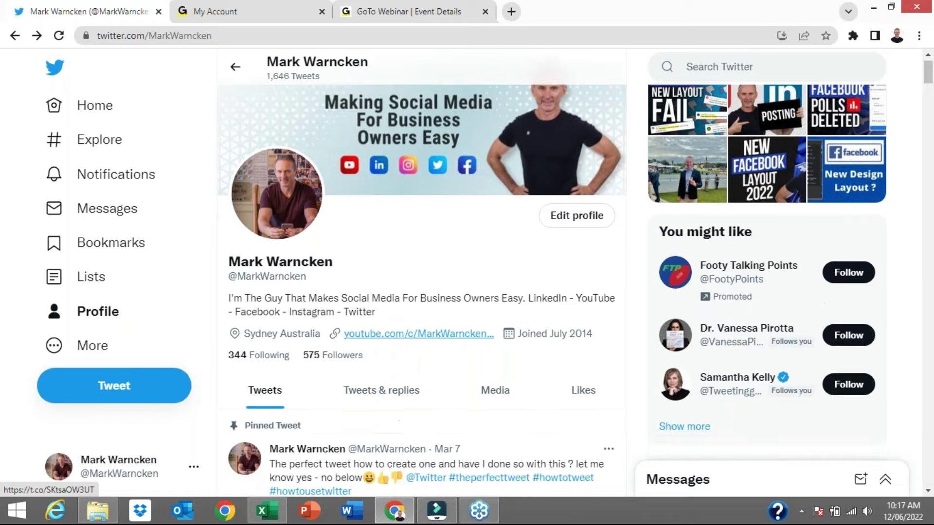
scroll(441, 369, "down", 2)
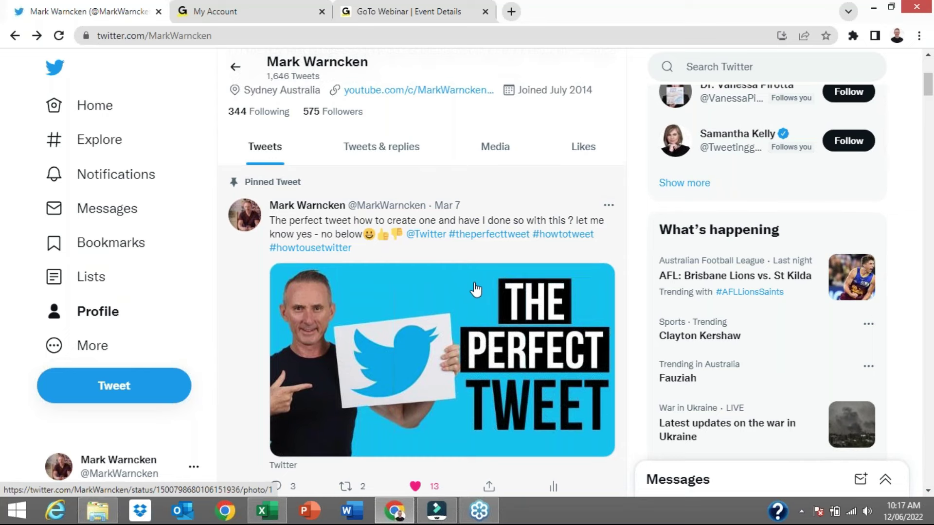
scroll(475, 288, "up", 5)
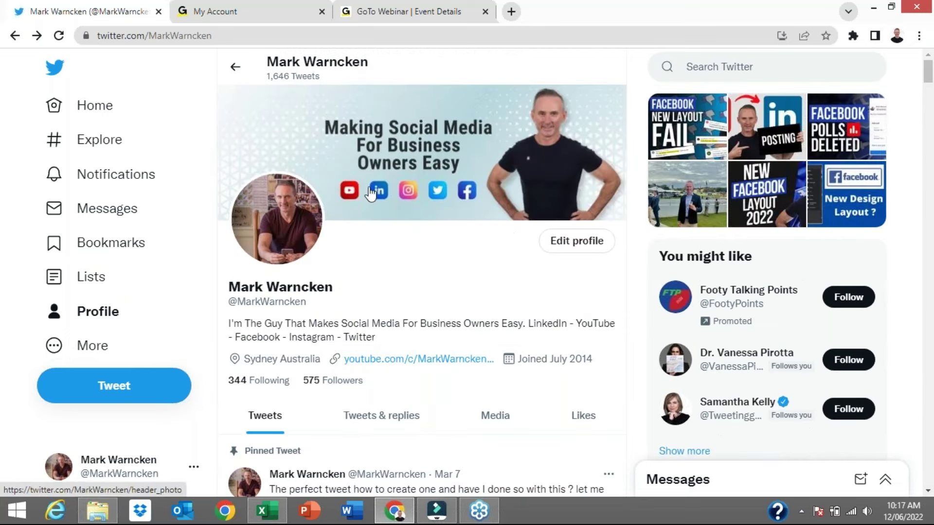
scroll(380, 214, "down", 1)
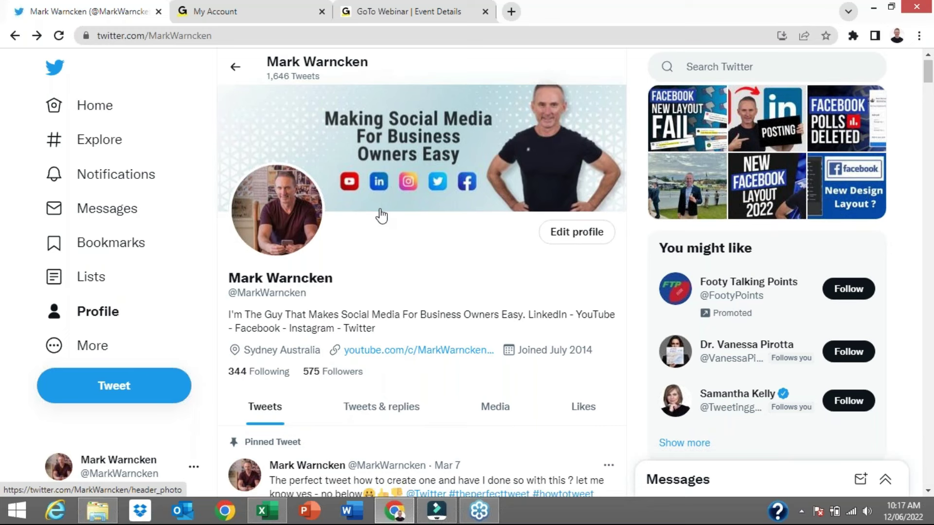
scroll(381, 215, "down", 3)
scroll(444, 270, "up", 3)
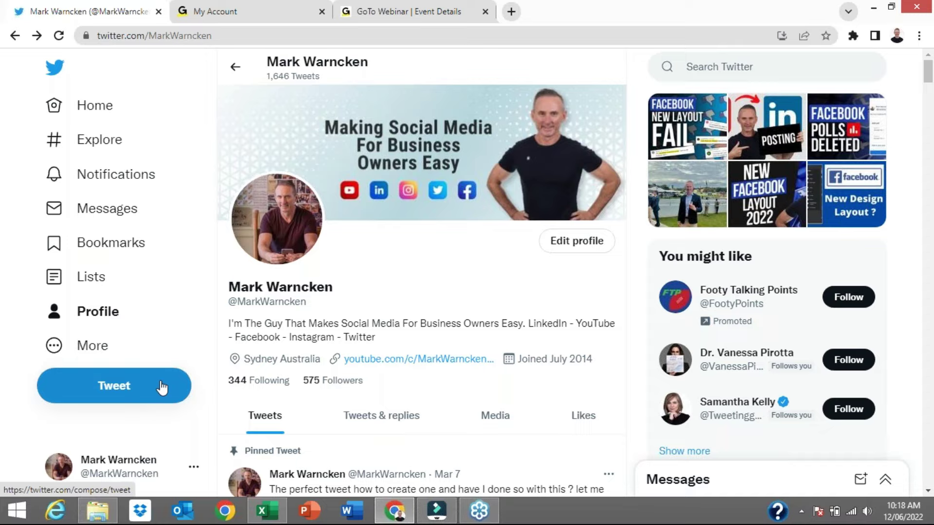
Step: Finish the Sydney long-weekend tweet with a full stop, attach the Watch Time Tripled image, and post it
left_click(145, 388)
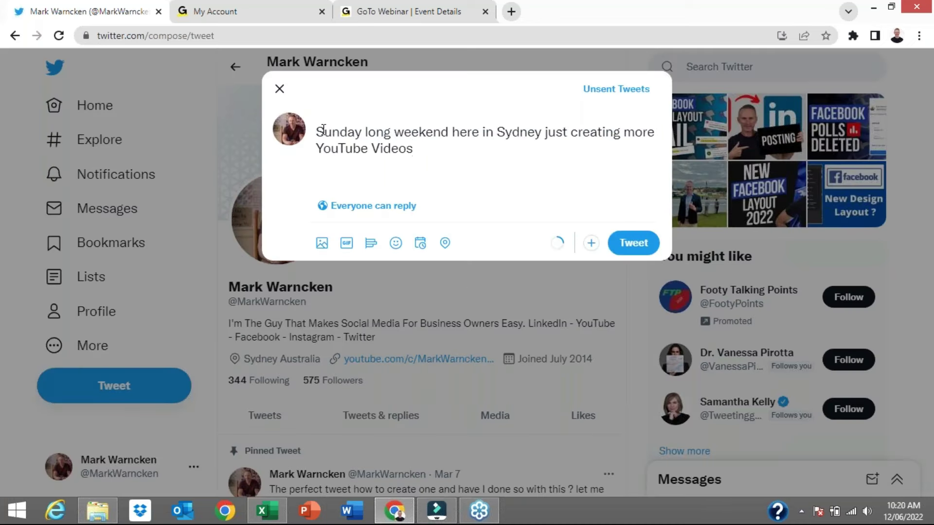
left_click_drag(319, 128, 410, 147)
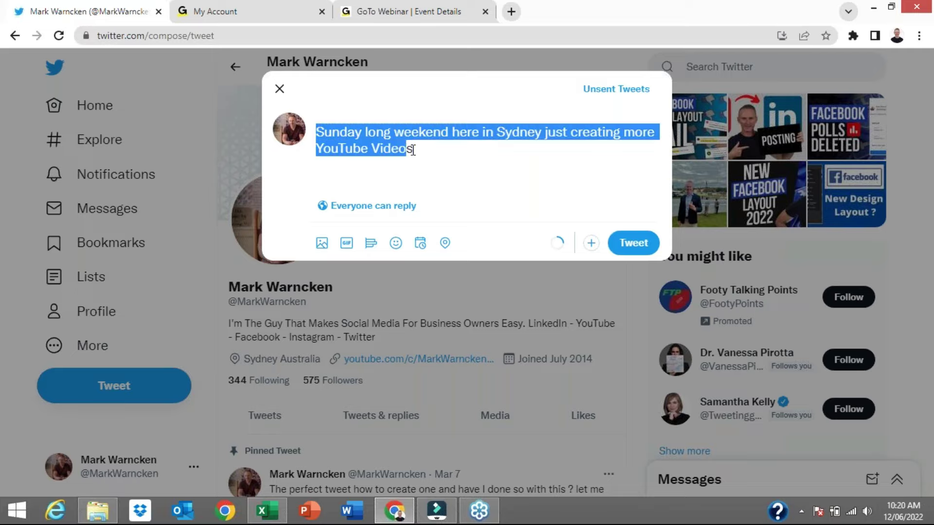
left_click(461, 160)
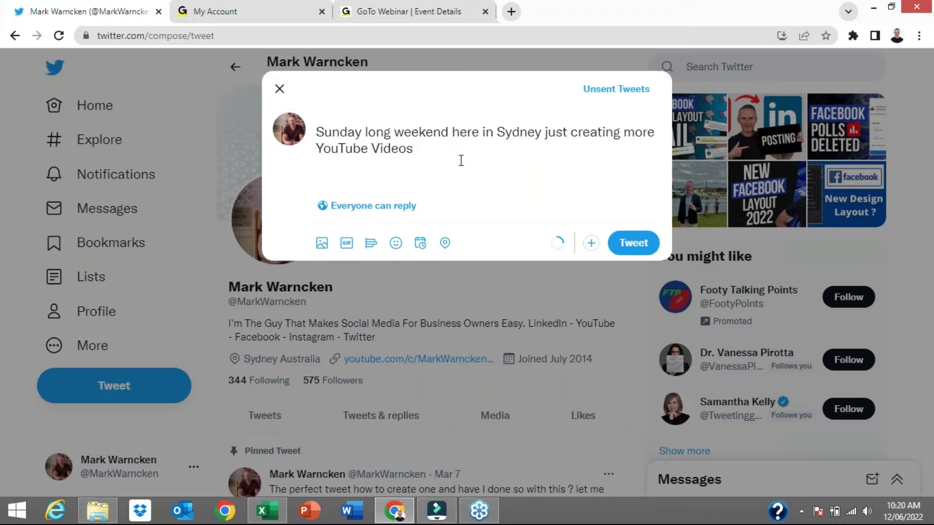
type(".")
left_click_drag(432, 150, 331, 132)
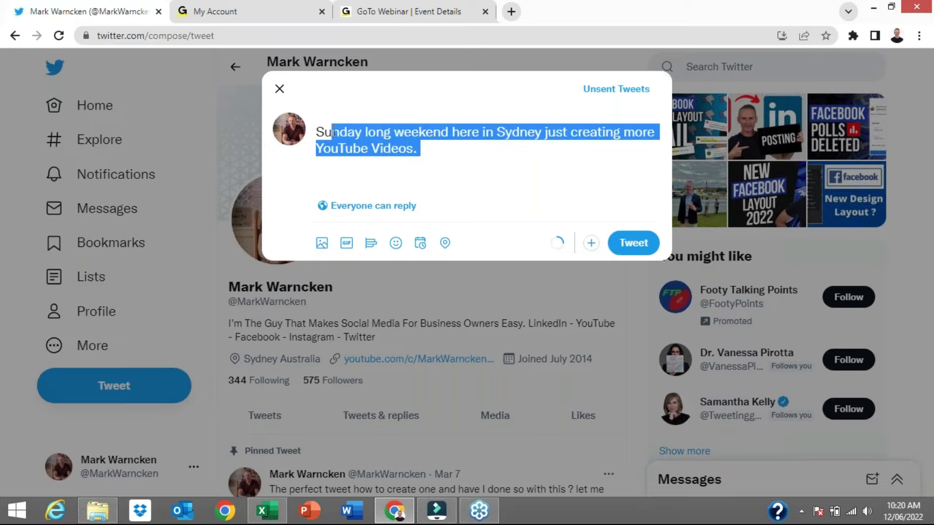
left_click(456, 164)
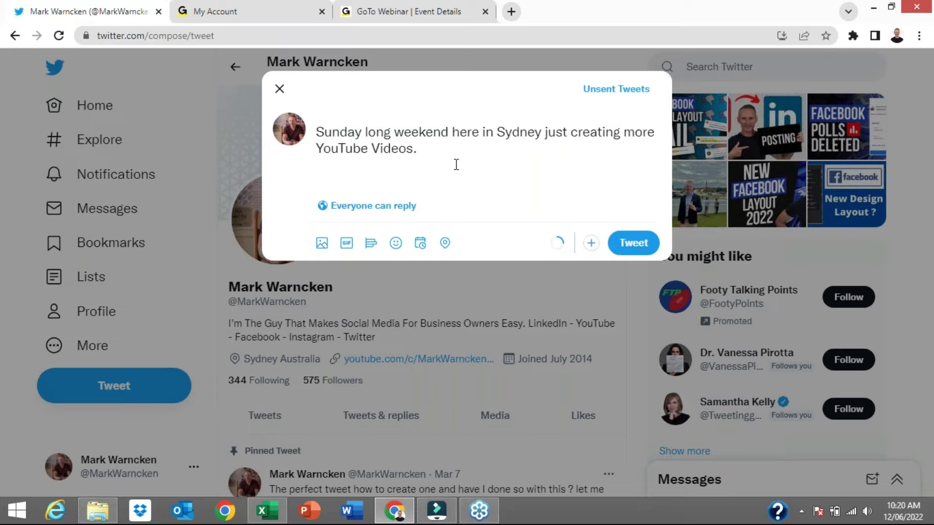
left_click(321, 242)
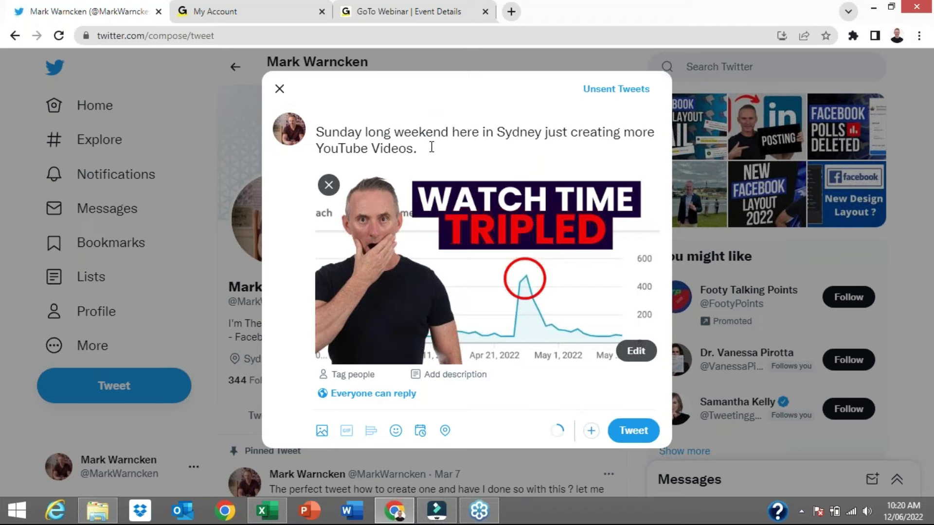
left_click(634, 431)
Step: Like the newly posted Sydney long-weekend tweet with the Watch Time Tripled image
scroll(637, 372, "down", 7)
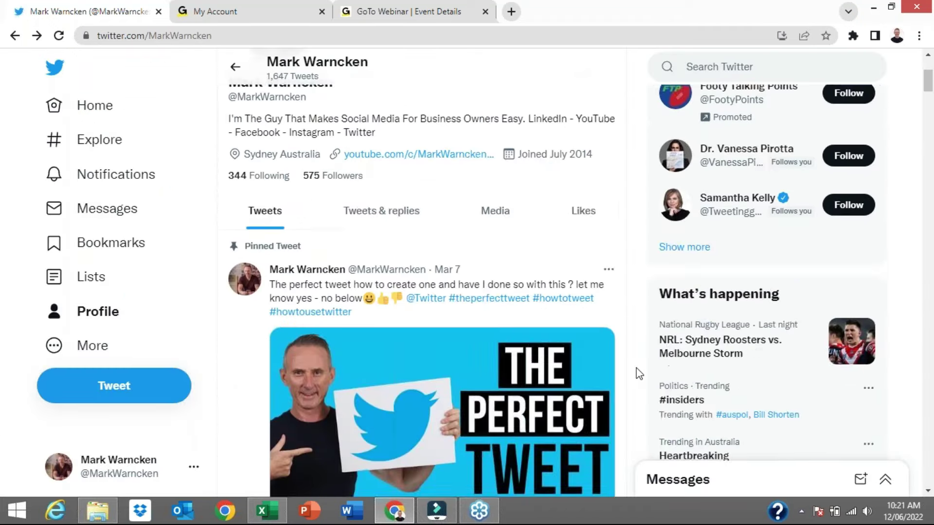
scroll(638, 373, "down", 5)
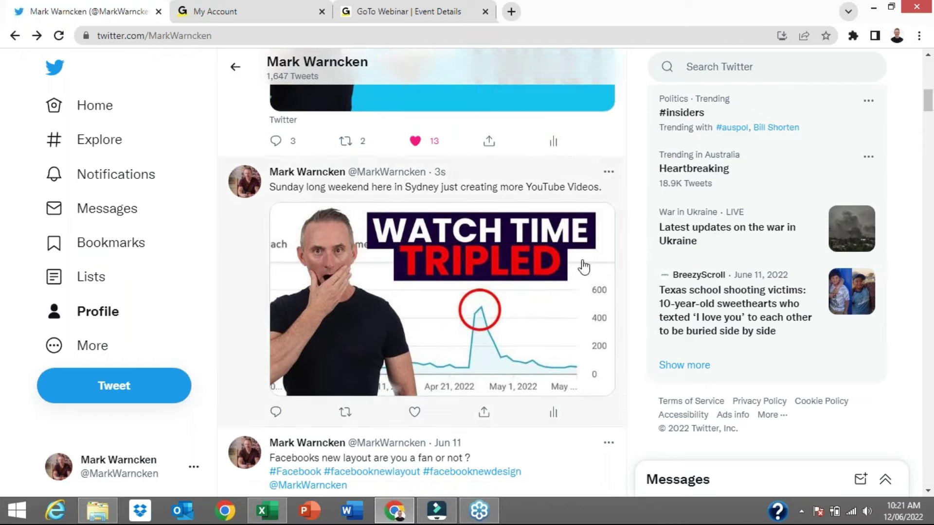
left_click(413, 412)
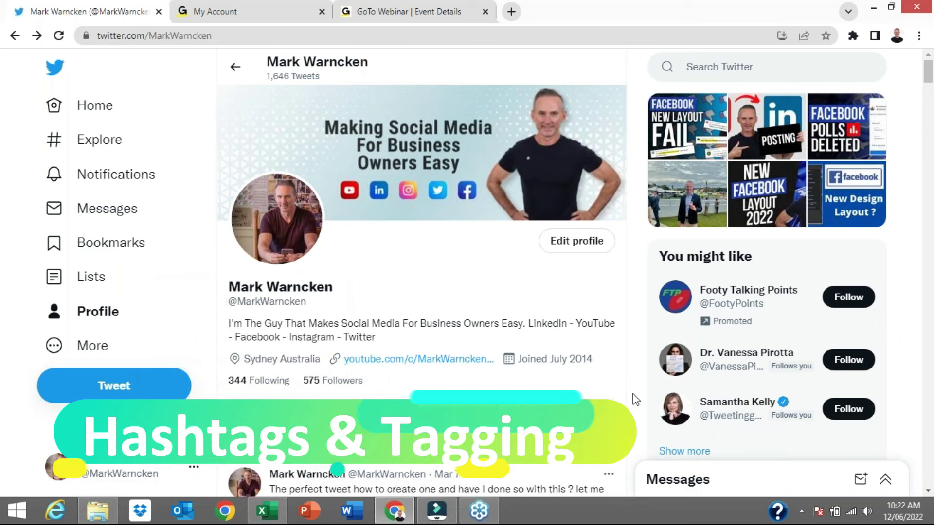
Step: Paste the Sydney long-weekend text into a new tweet, attach the Watch Time Tripled image, and start a new line
left_click(120, 390)
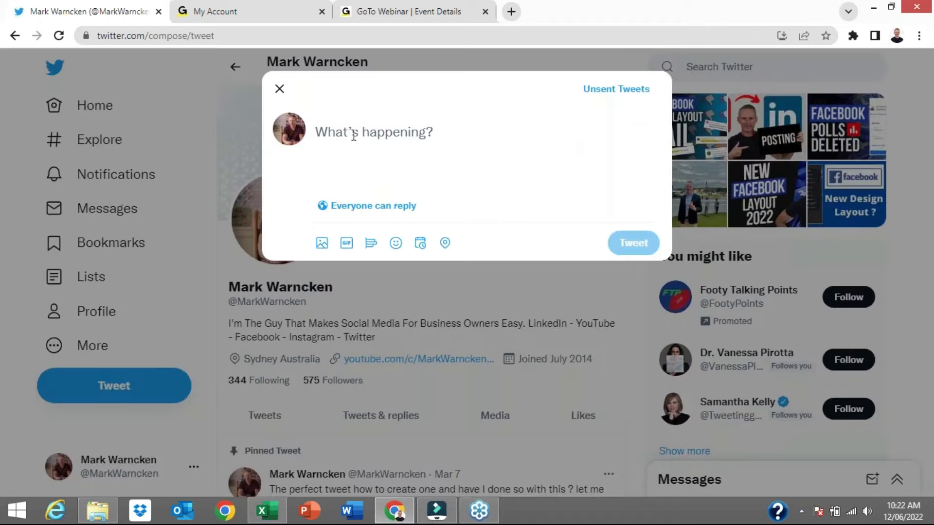
right_click(352, 136)
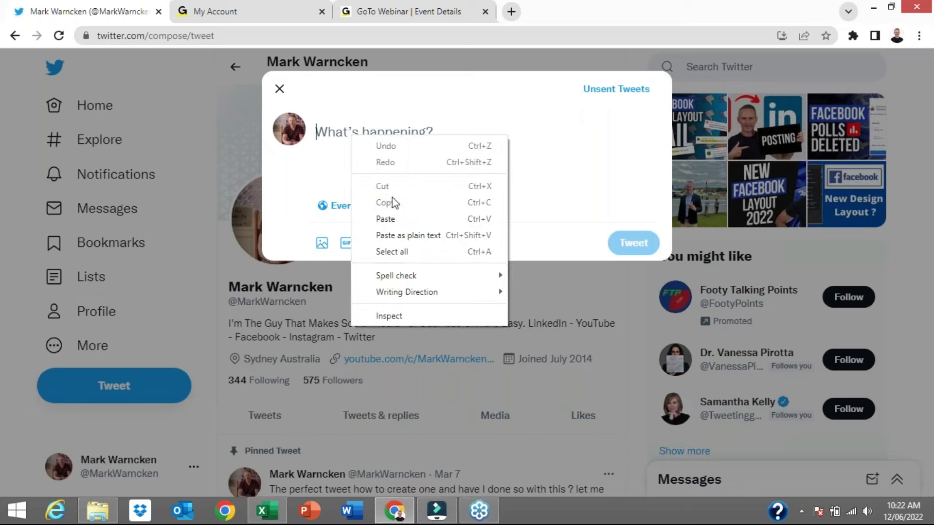
left_click(398, 214)
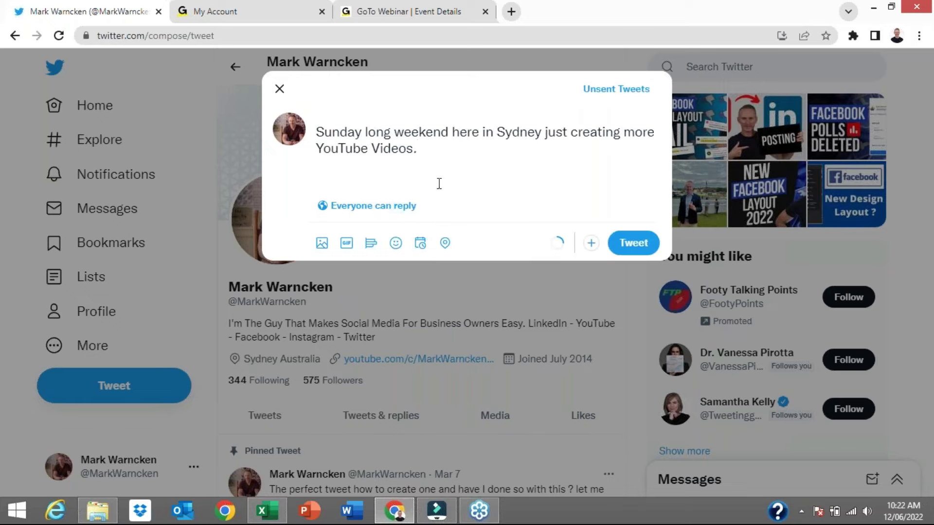
left_click(322, 243)
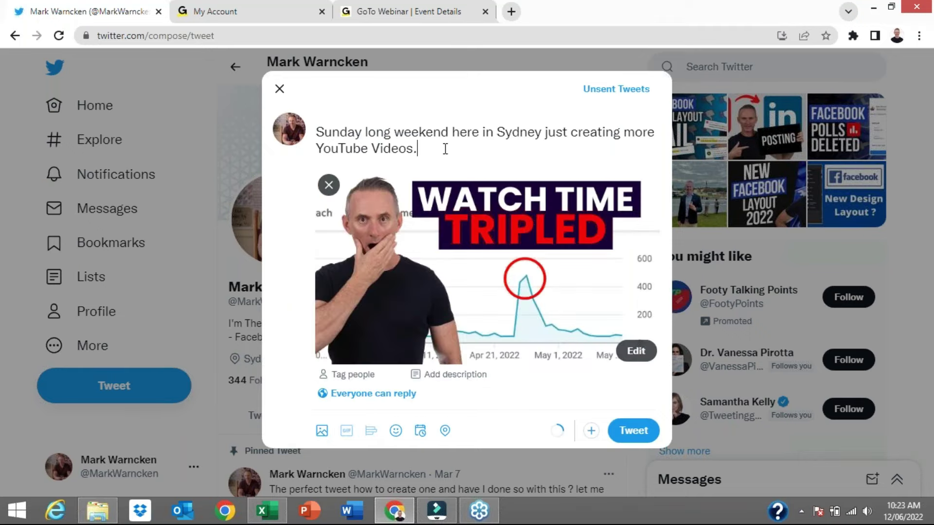
key("Return")
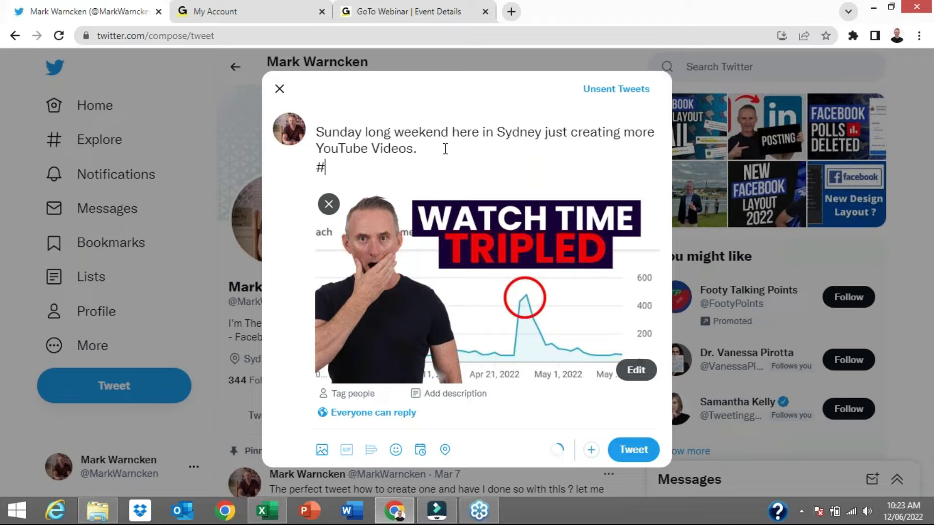
Step: Add the hashtags #youtubevideos, #youtubeviews and #youtubewatchtime to the draft
type("youtubevideos")
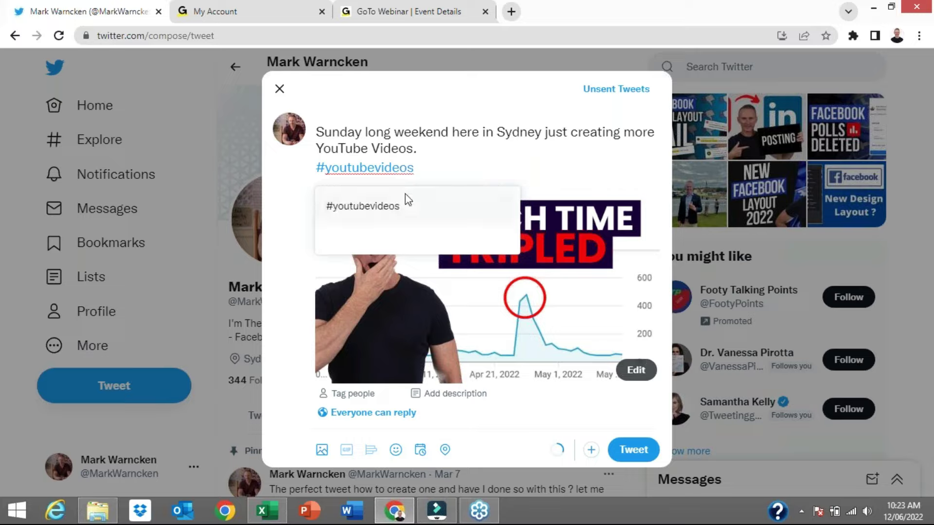
left_click(416, 204)
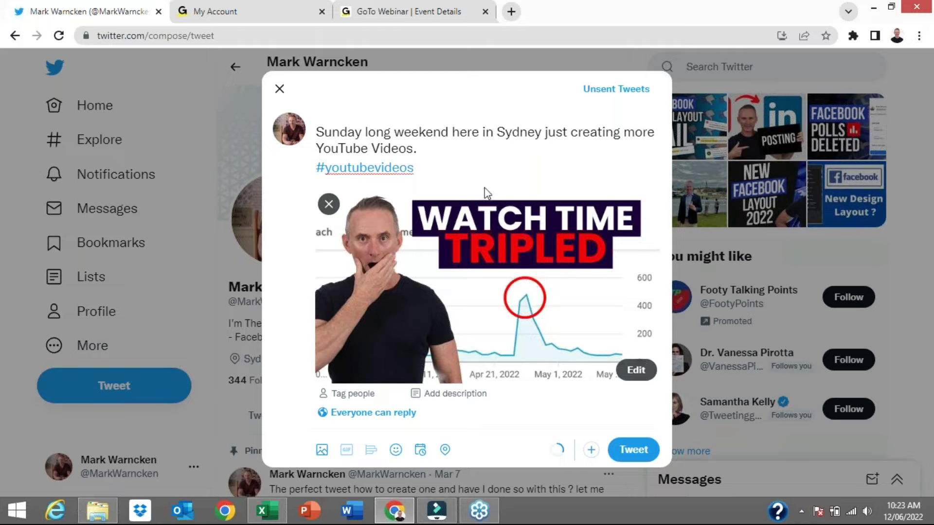
type("#youtubeviews")
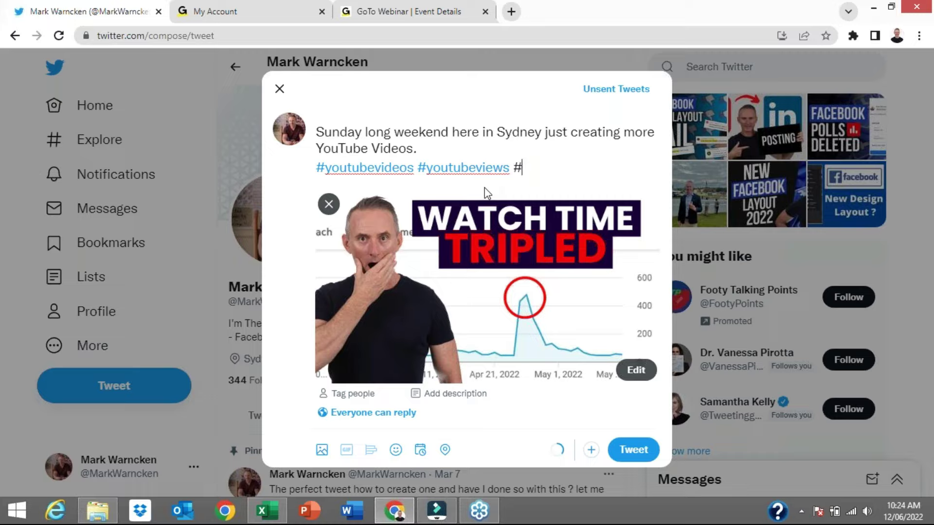
type(" #youtube")
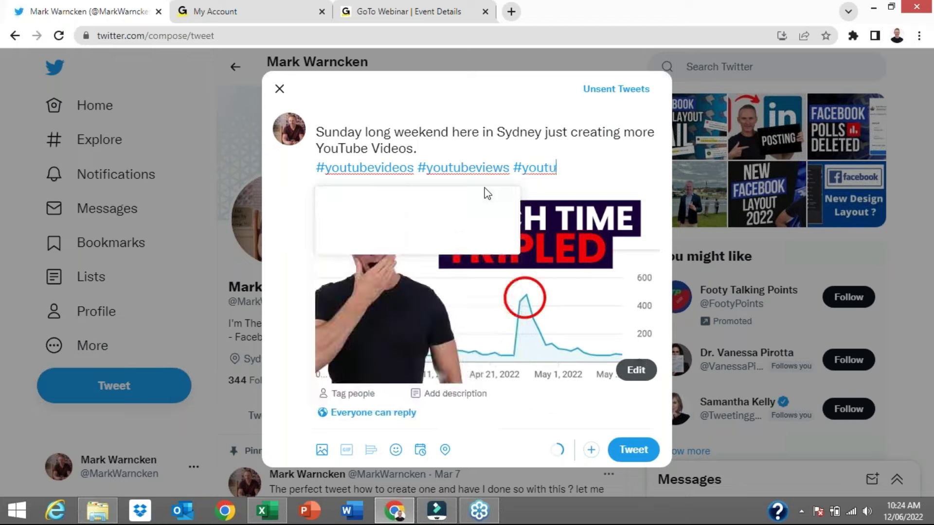
type("watchtime@")
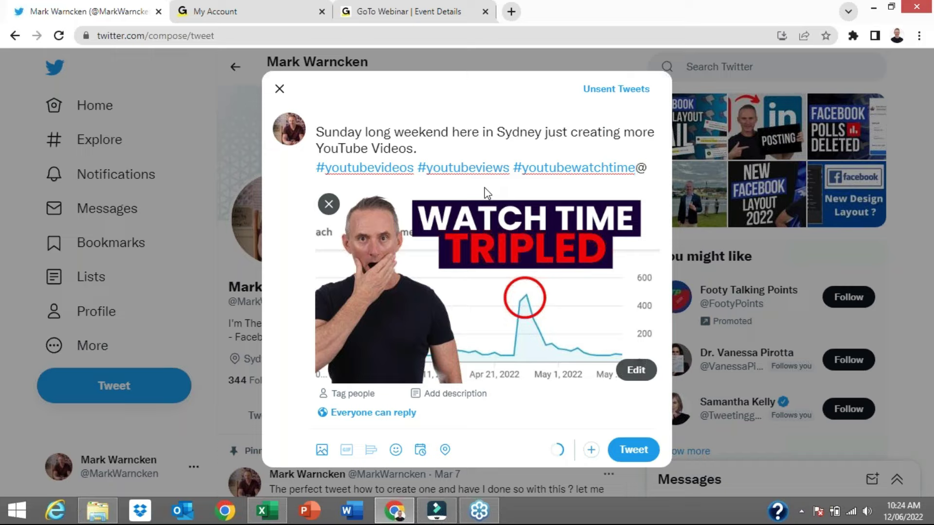
Step: Mention the user's own account in the draft, chosen from the mention suggestions
type("ark")
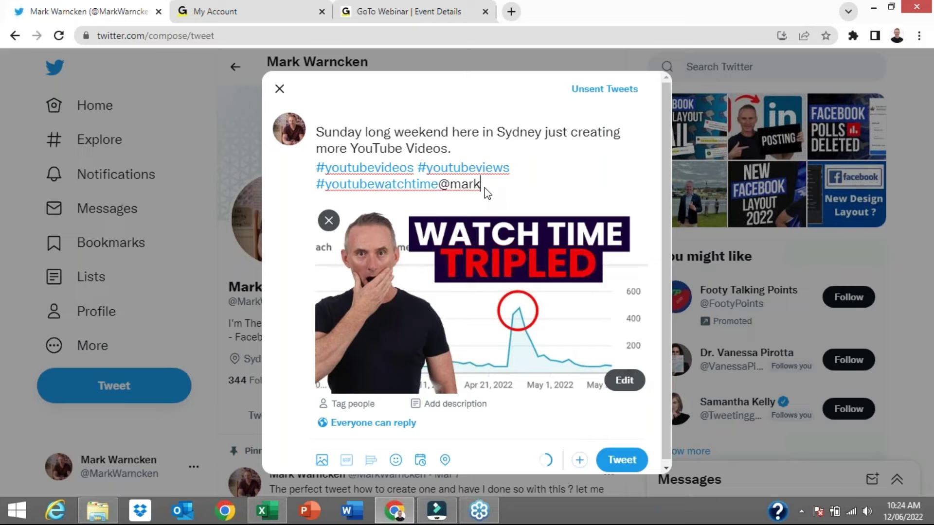
key("BackSpace")
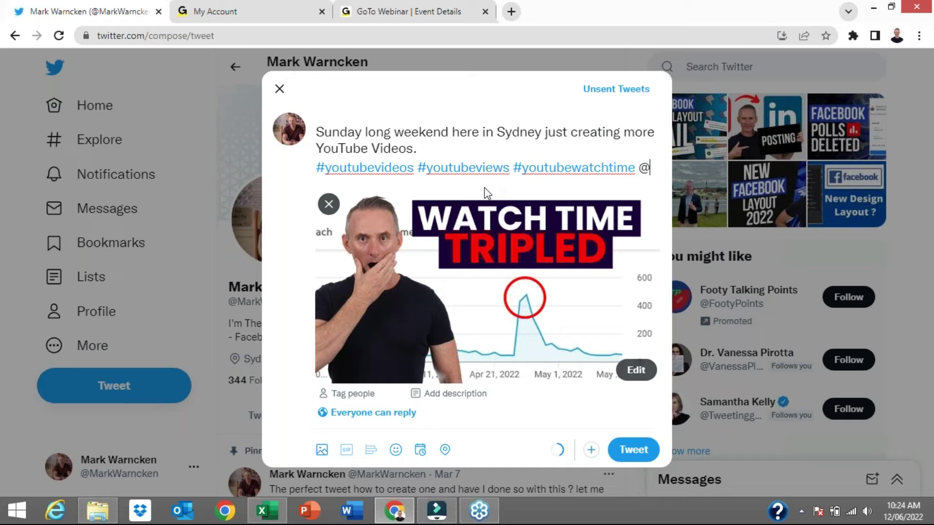
type("mark")
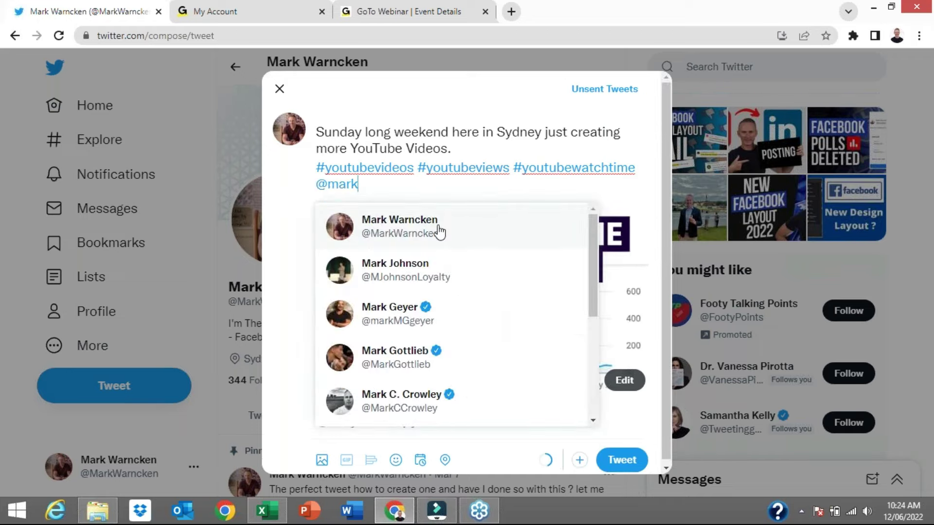
left_click(440, 233)
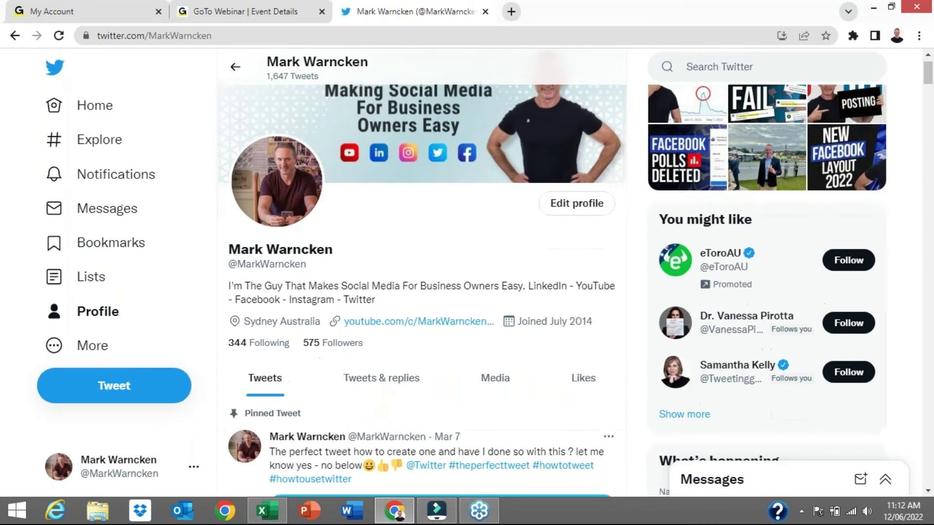
Step: Scroll down the profile to check the newly posted hashtagged tweet
scroll(421, 272, "down", 8)
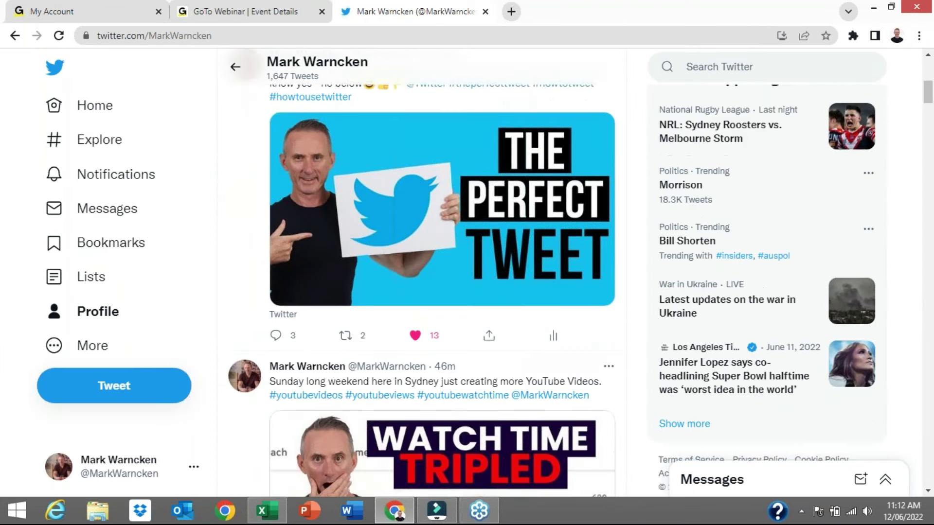
scroll(421, 292, "down", 4)
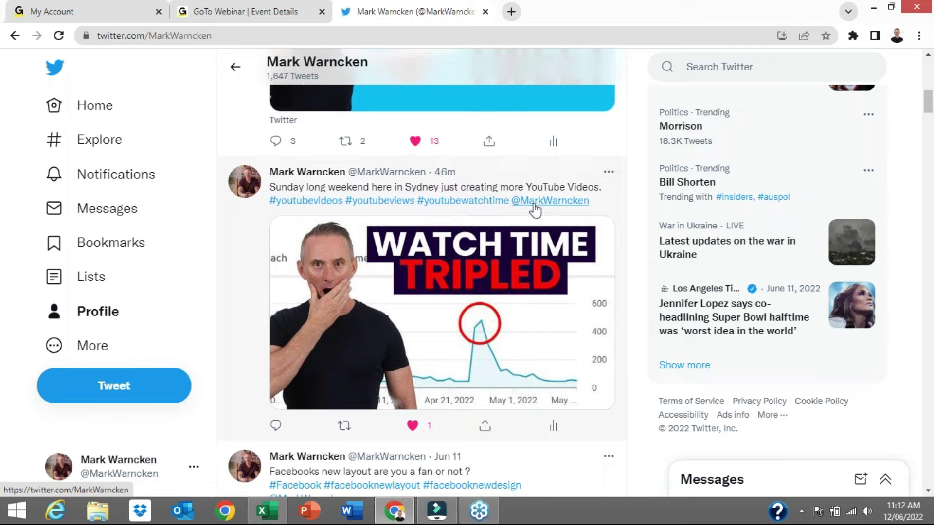
mouse_move(535, 208)
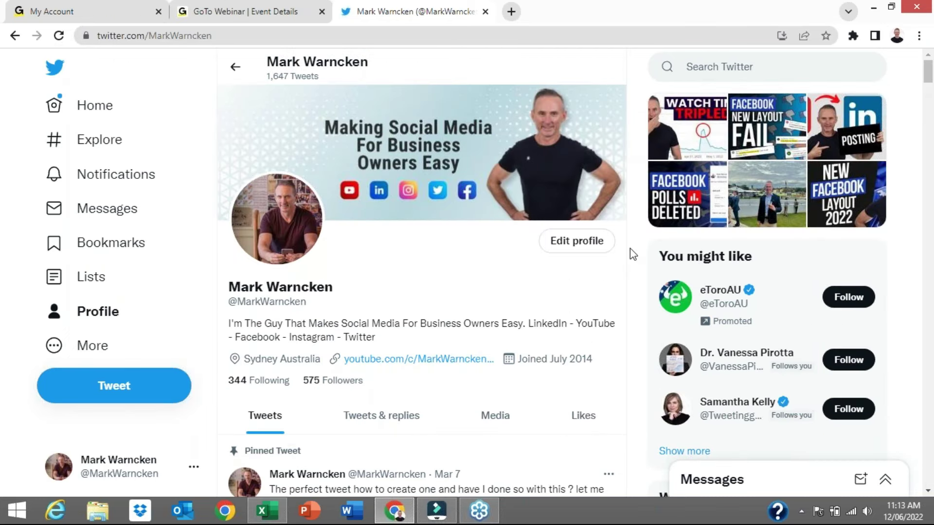
Step: Open the Home timeline and scroll down through the feed
left_click(108, 112)
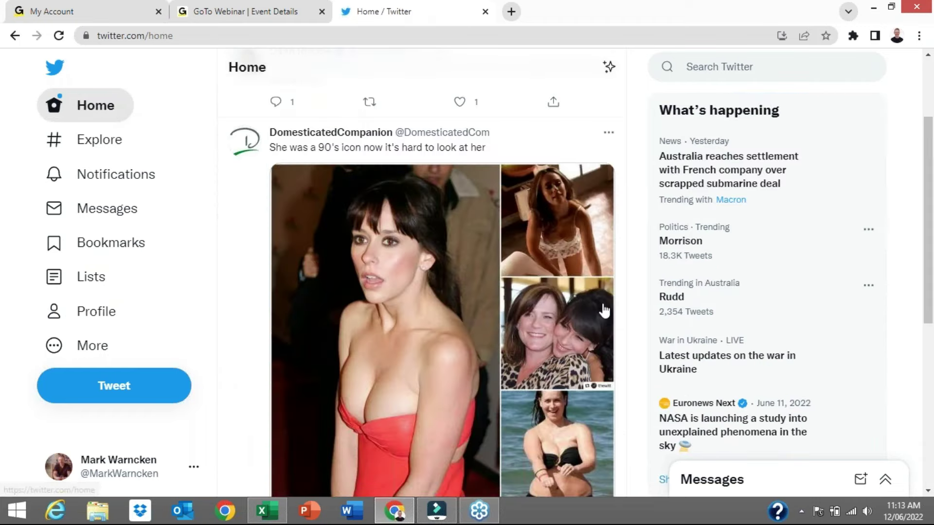
scroll(631, 313, "down", 1)
scroll(631, 312, "down", 8)
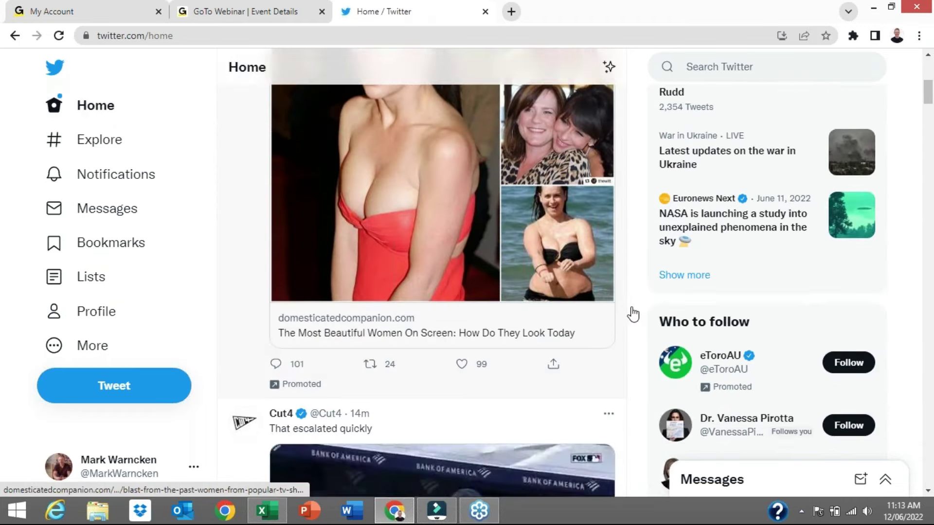
scroll(442, 265, "down", 8)
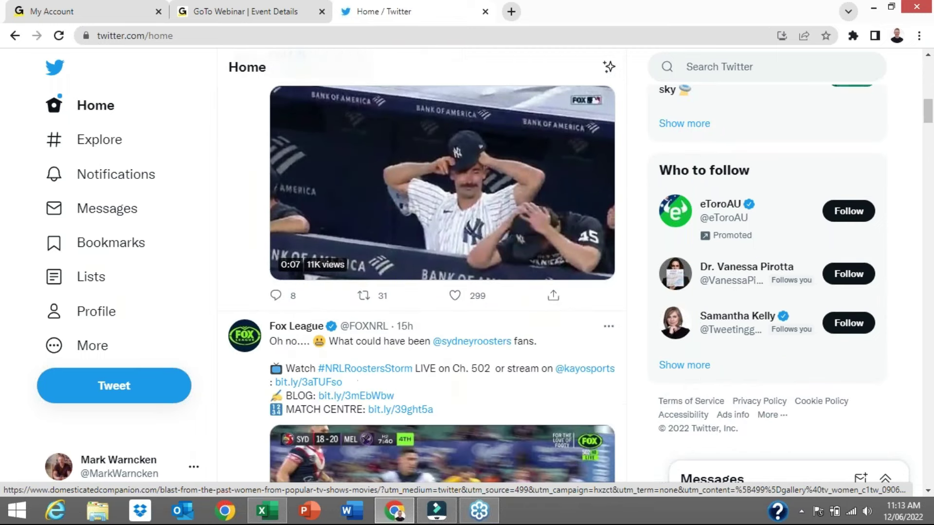
scroll(442, 265, "down", 9)
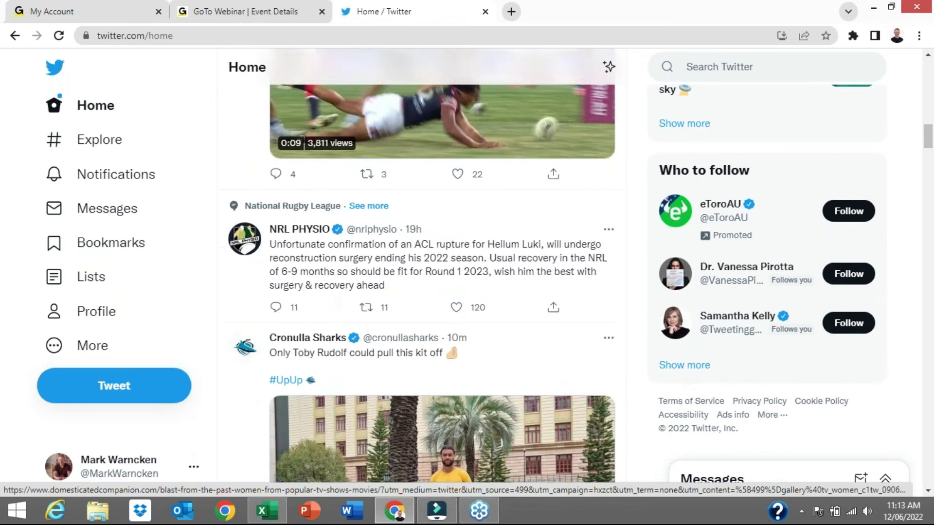
scroll(442, 265, "down", 10)
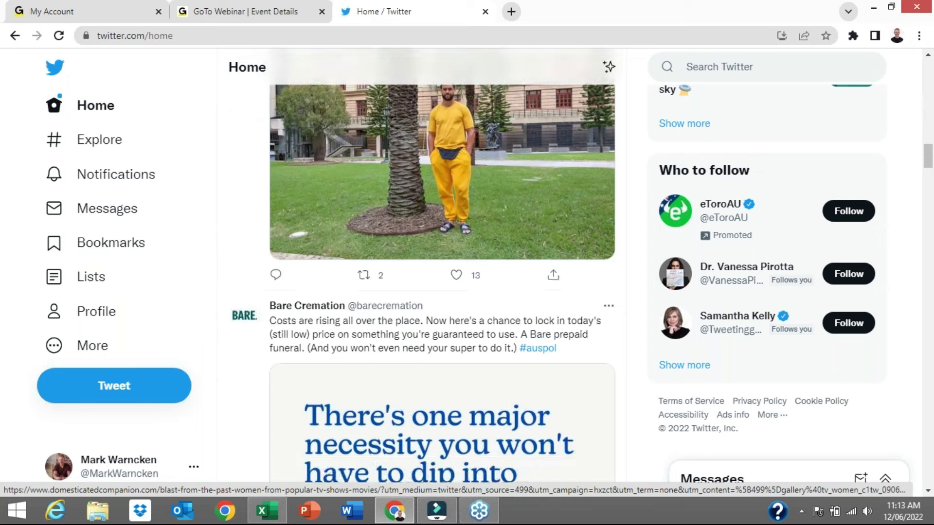
scroll(442, 265, "down", 6)
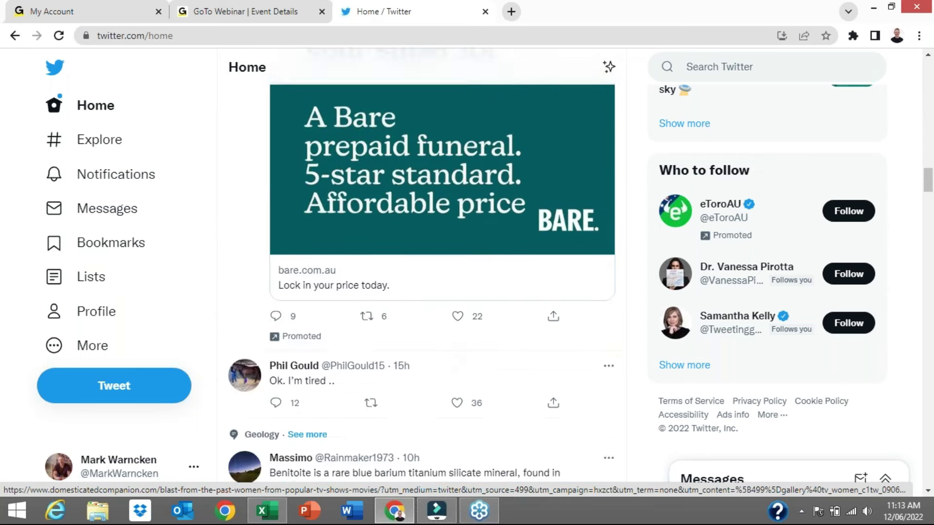
scroll(442, 265, "down", 6)
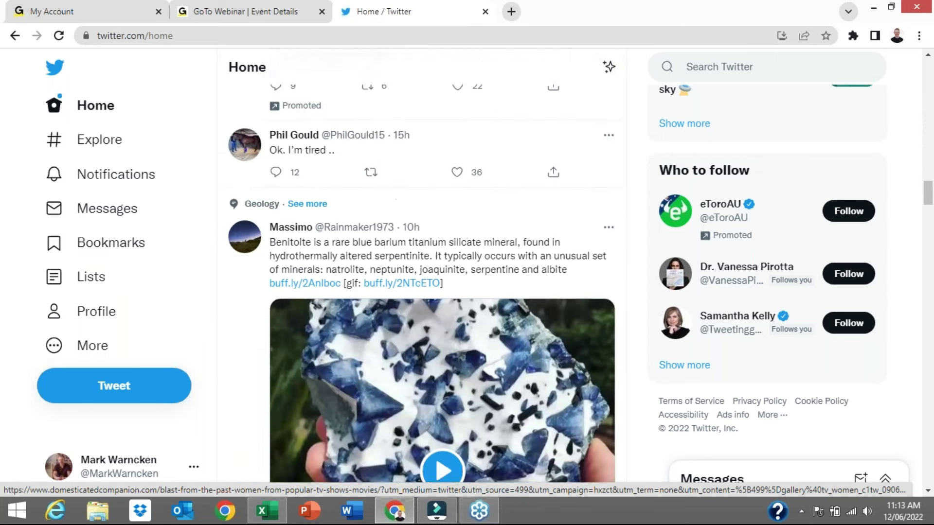
scroll(442, 265, "down", 2)
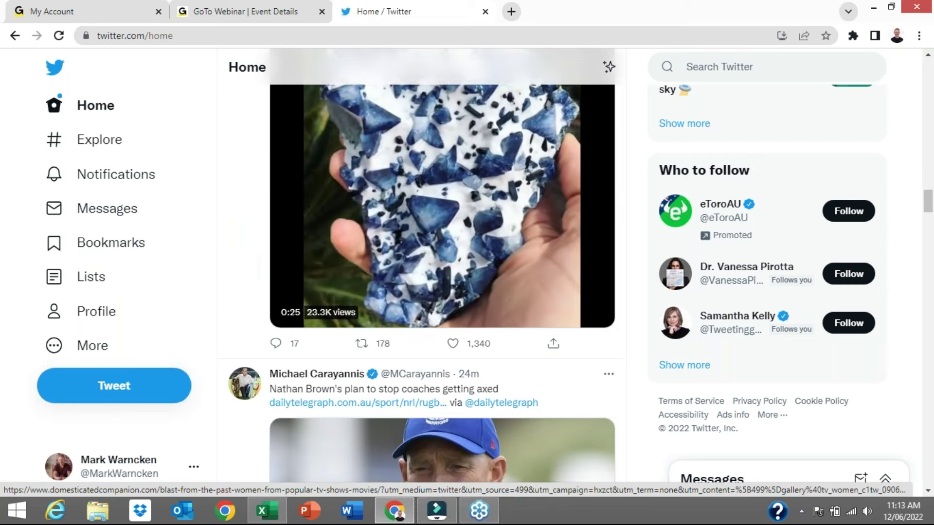
Step: Scroll until the blue benitoite mineral video tweet and its action row are in view
scroll(635, 311, "up", 3)
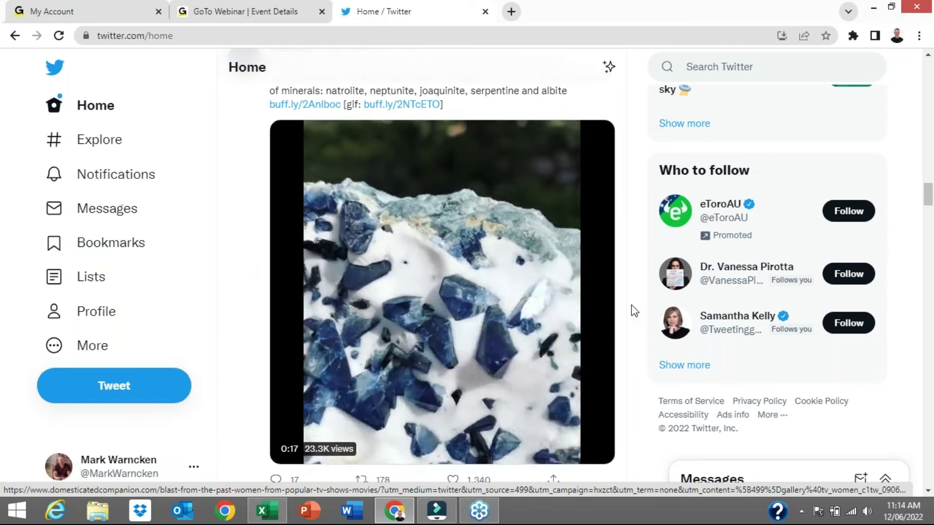
scroll(363, 211, "up", 2)
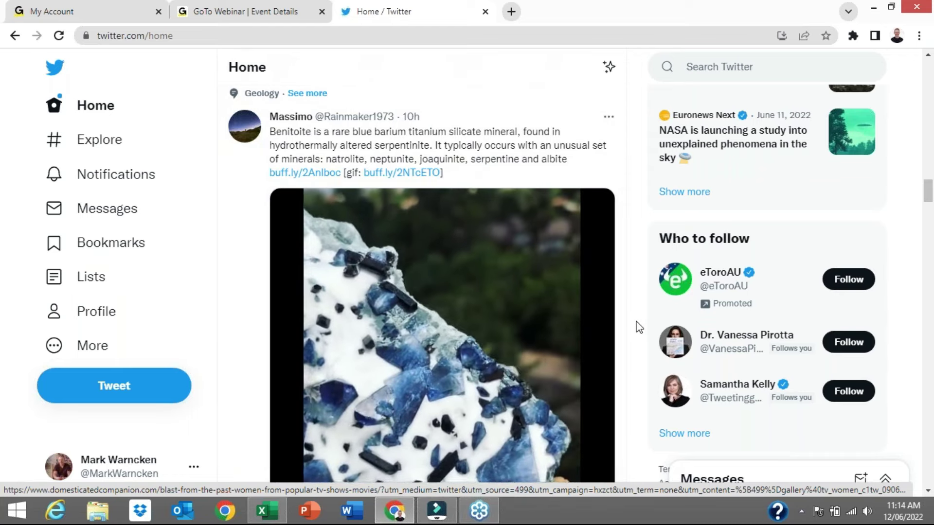
scroll(639, 327, "down", 2)
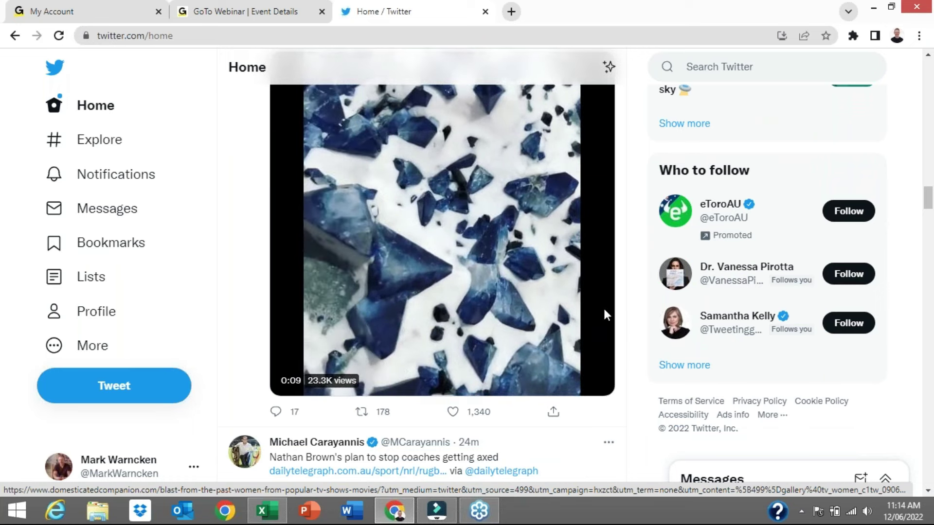
scroll(603, 306, "up", 3)
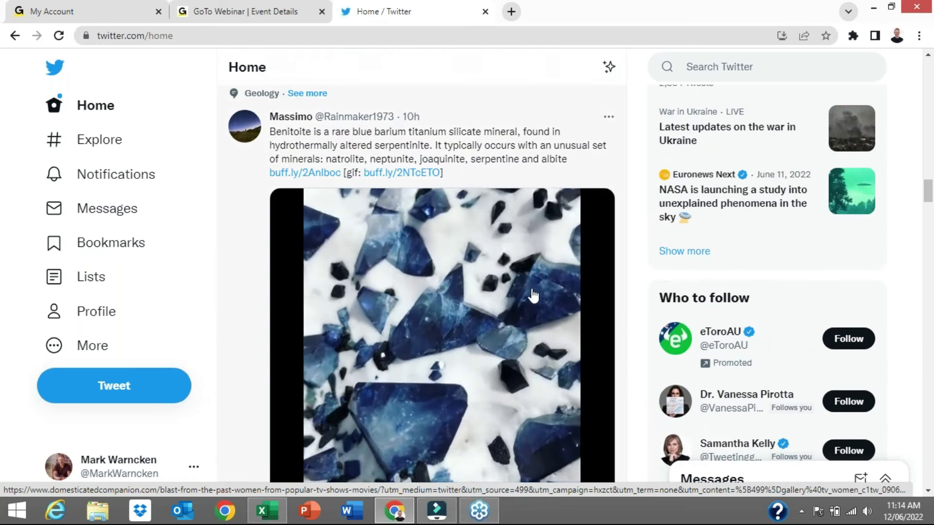
scroll(461, 293, "down", 1)
scroll(459, 292, "down", 1)
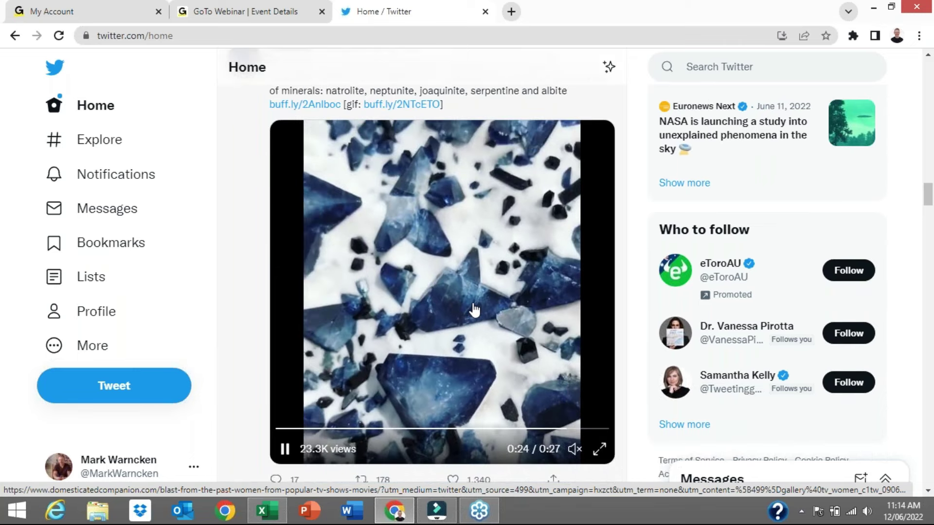
scroll(471, 306, "up", 2)
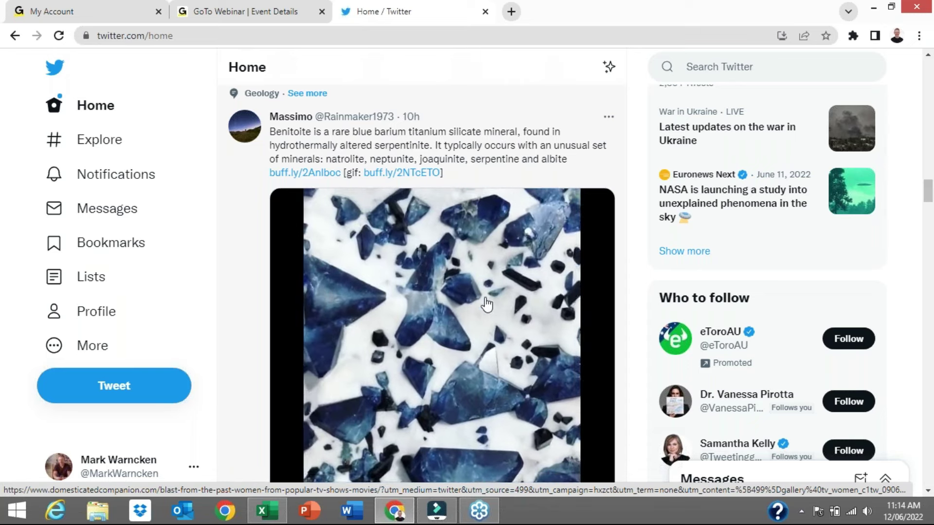
scroll(487, 303, "down", 1)
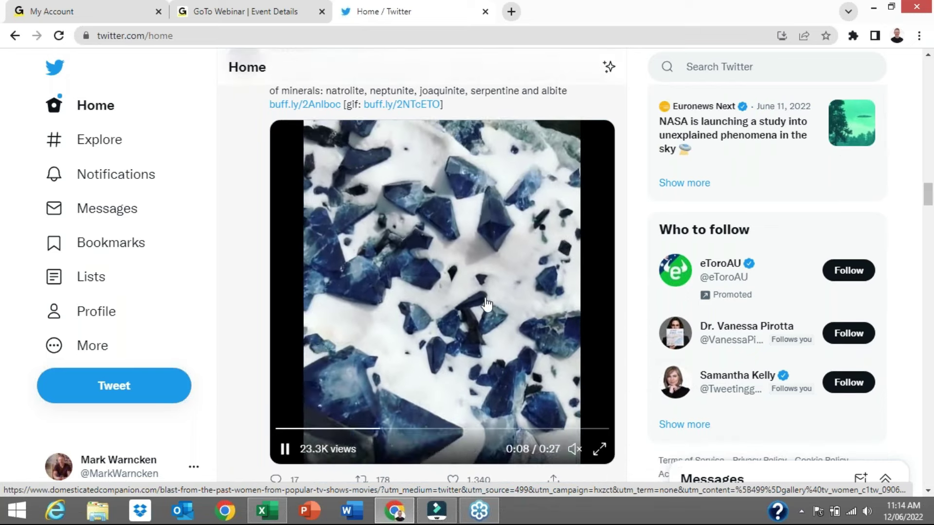
scroll(486, 304, "down", 3)
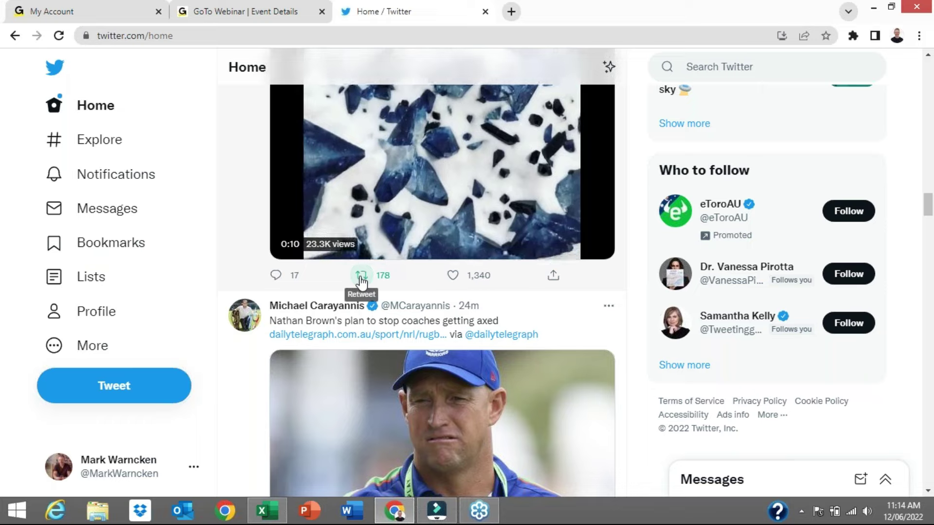
Step: Retweet the blue benitoite mineral video from its retweet menu
left_click(360, 277)
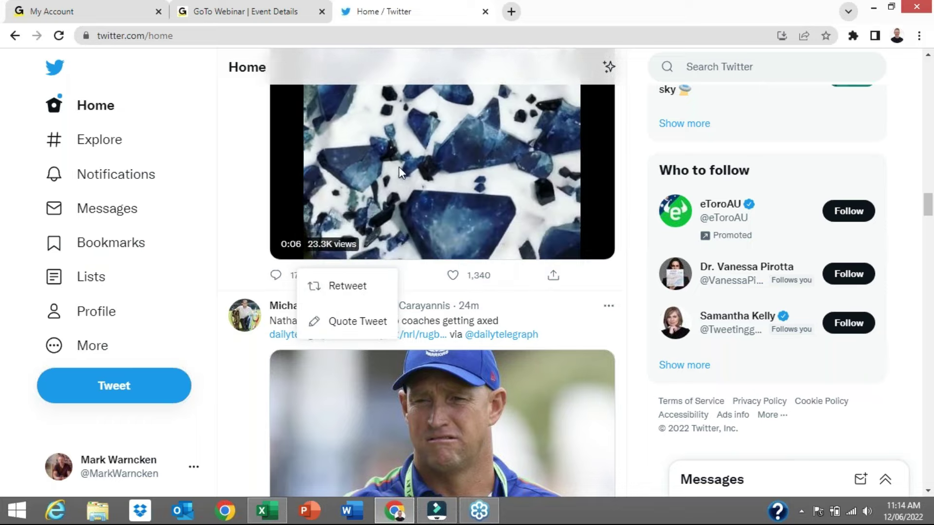
scroll(492, 253, "up", 1)
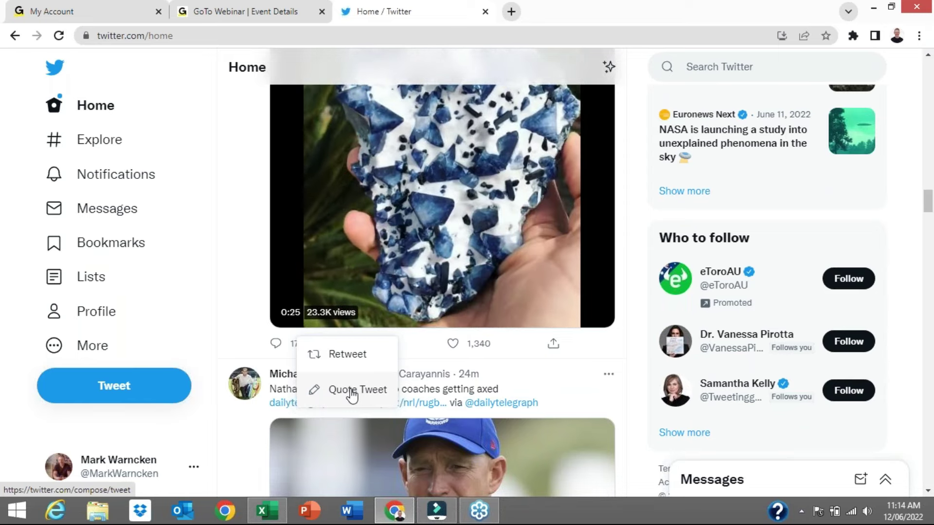
left_click(361, 358)
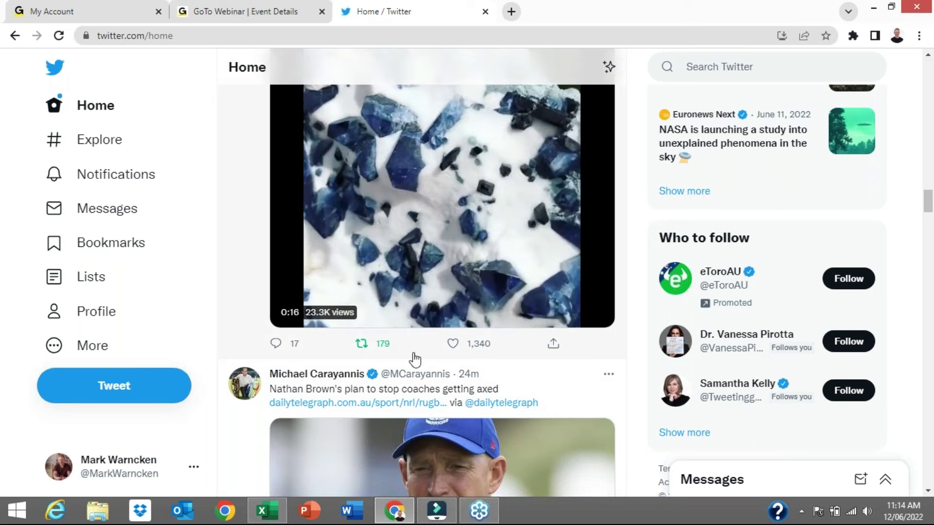
scroll(414, 351, "up", 4)
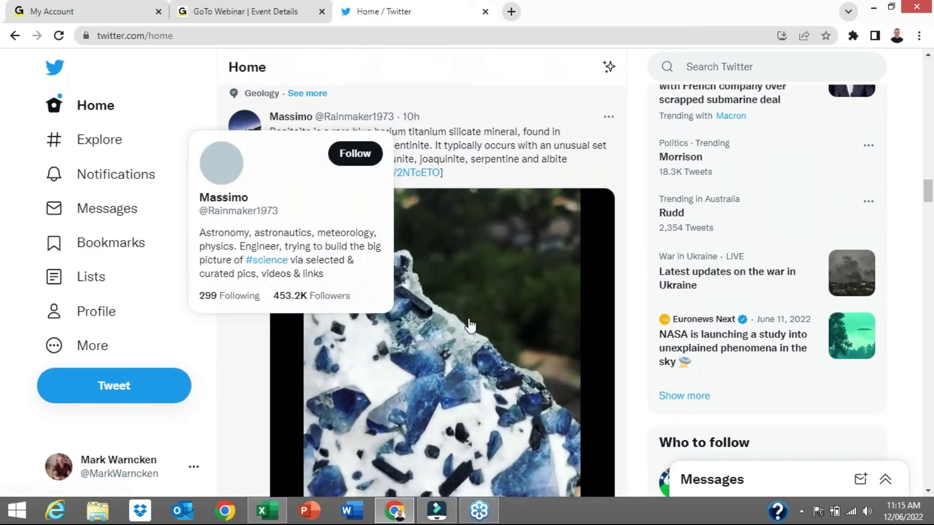
scroll(602, 366, "down", 2)
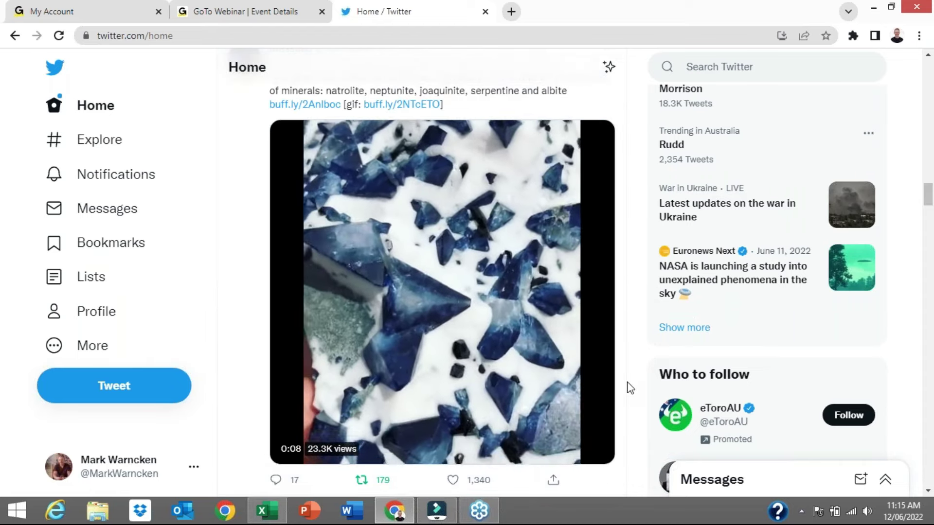
scroll(635, 401, "up", 4)
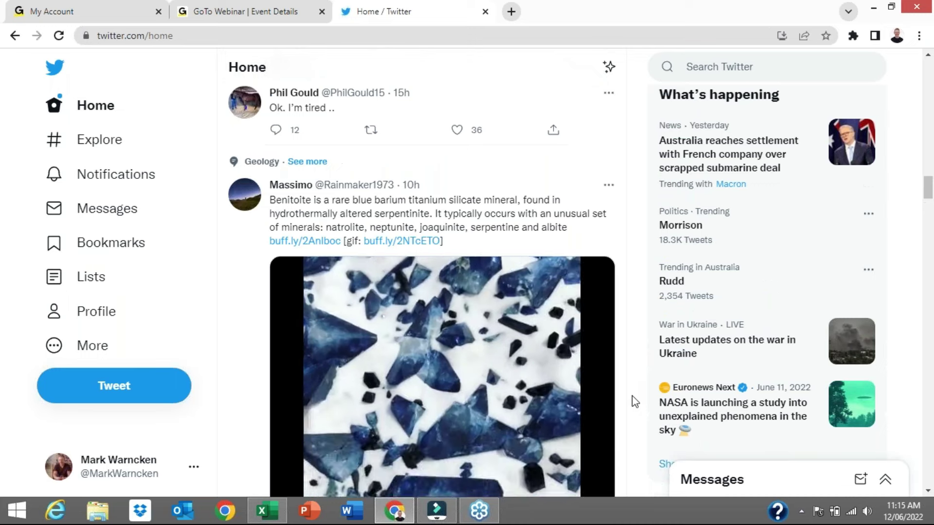
scroll(631, 400, "down", 4)
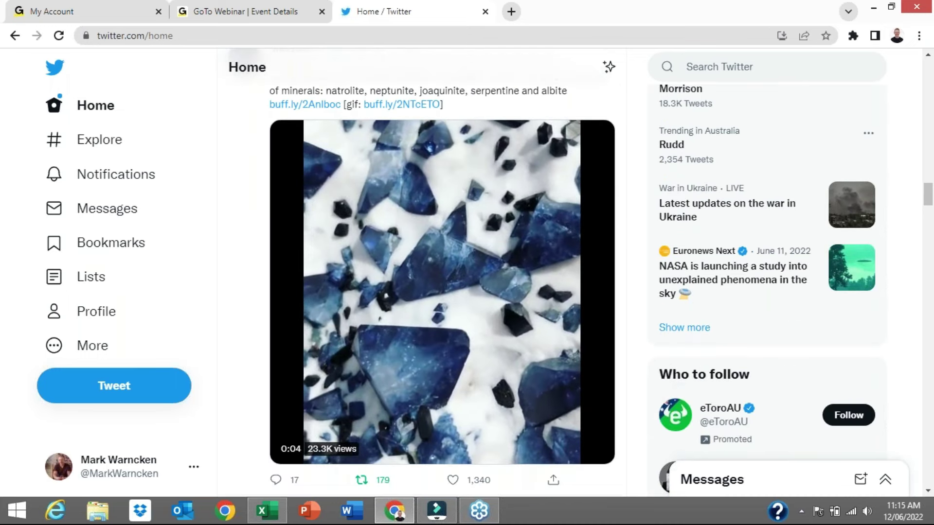
mouse_move(444, 379)
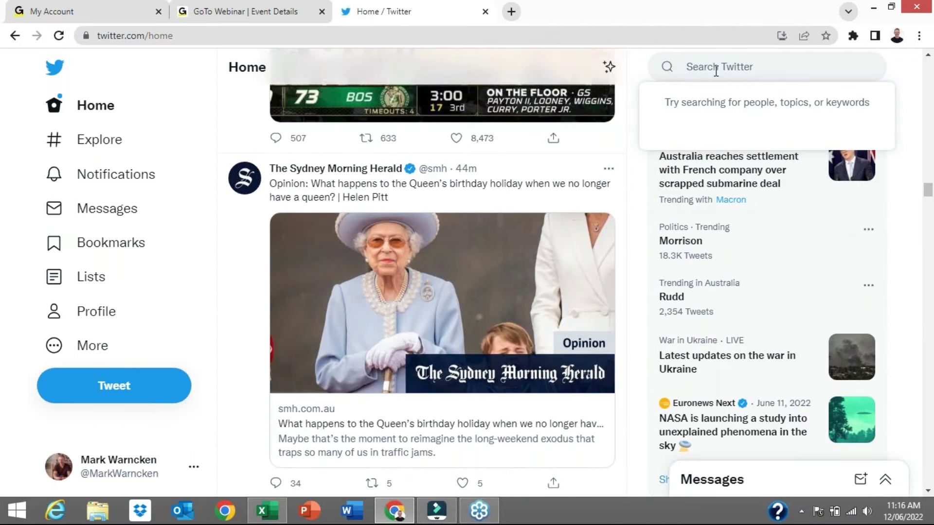
Step: Enter 'nba finals' in the Search Twitter box
left_click(715, 69)
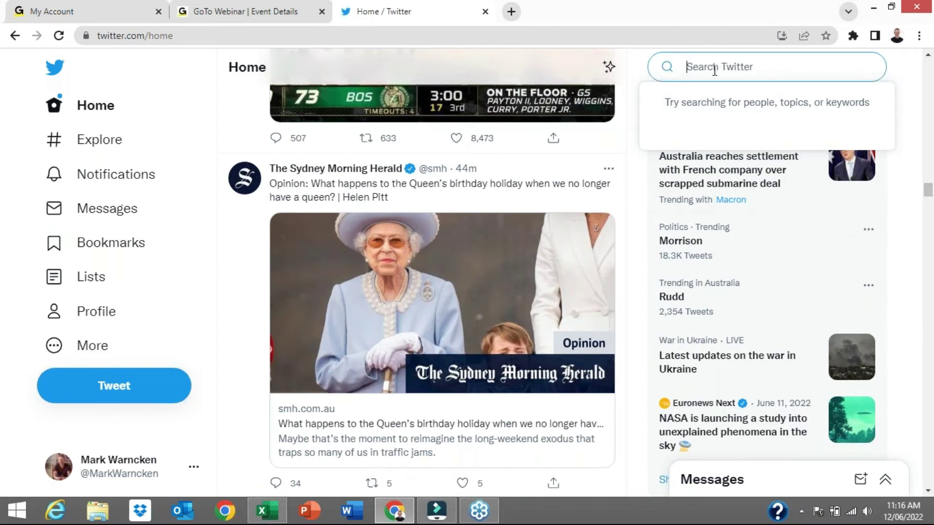
type("nba")
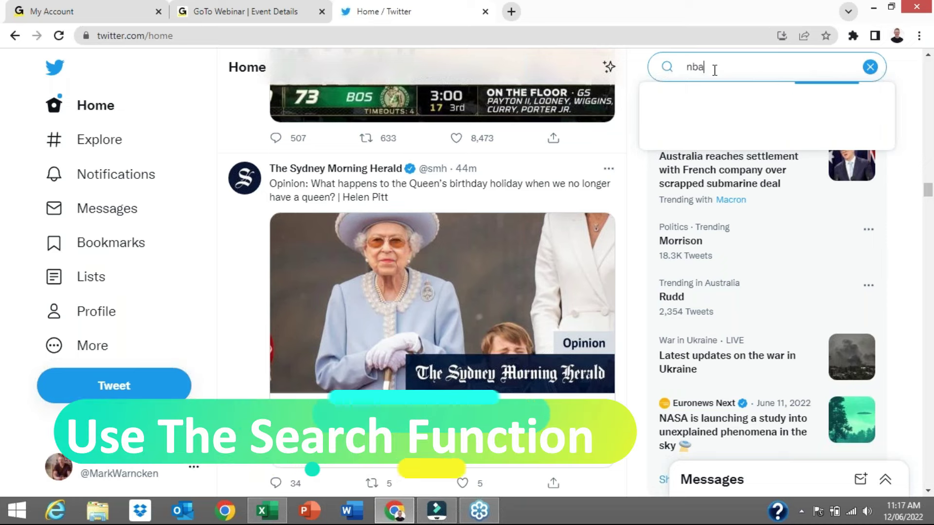
type(" fin")
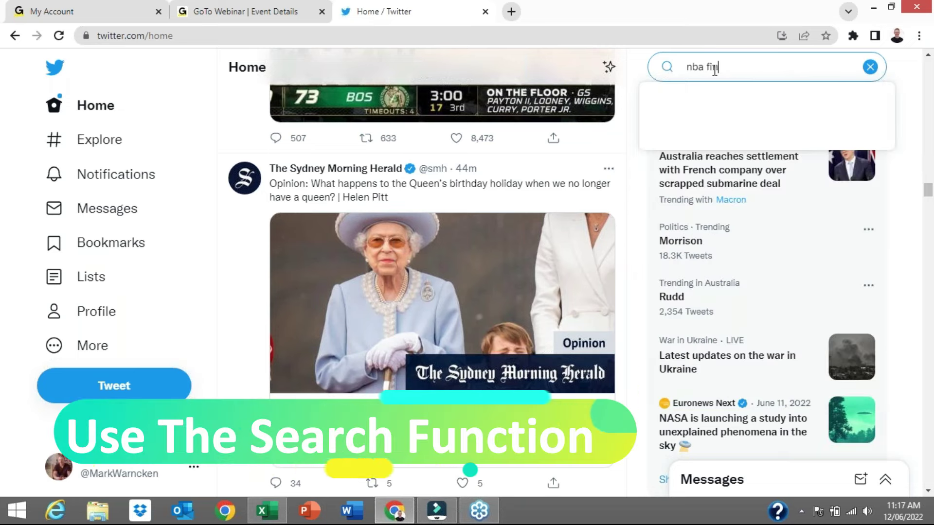
type("als")
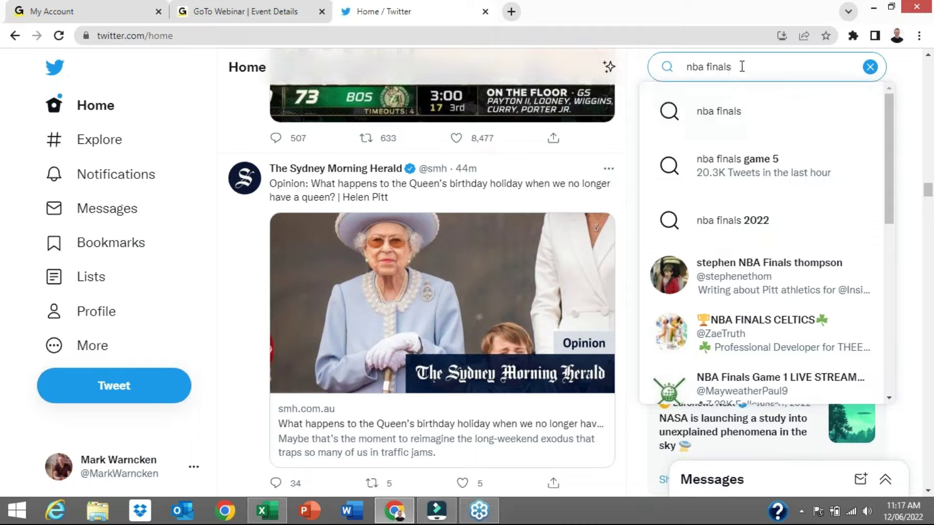
key("Return")
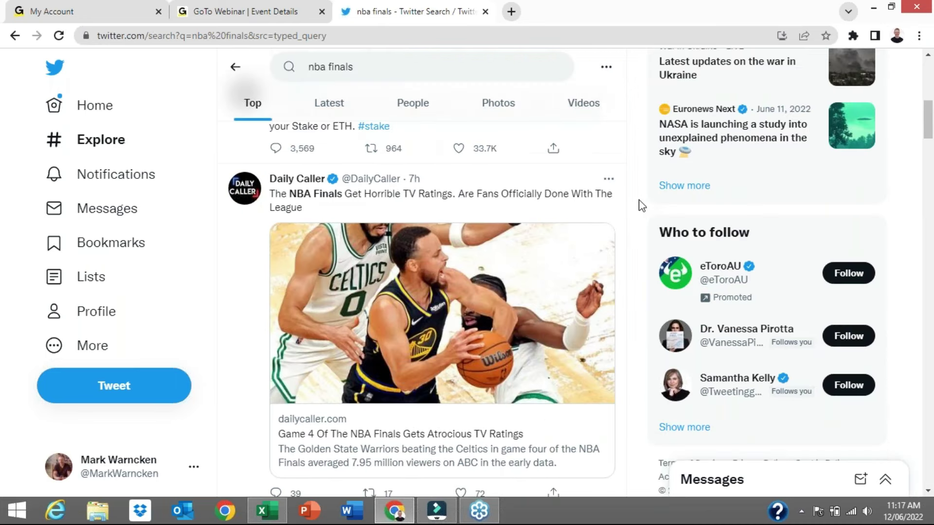
scroll(642, 206, "down", 2)
scroll(632, 206, "down", 6)
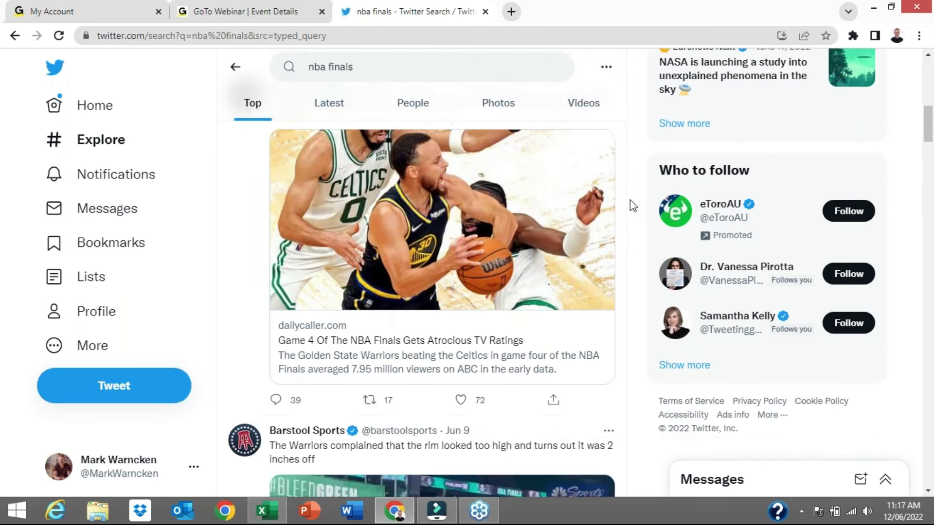
scroll(632, 205, "down", 4)
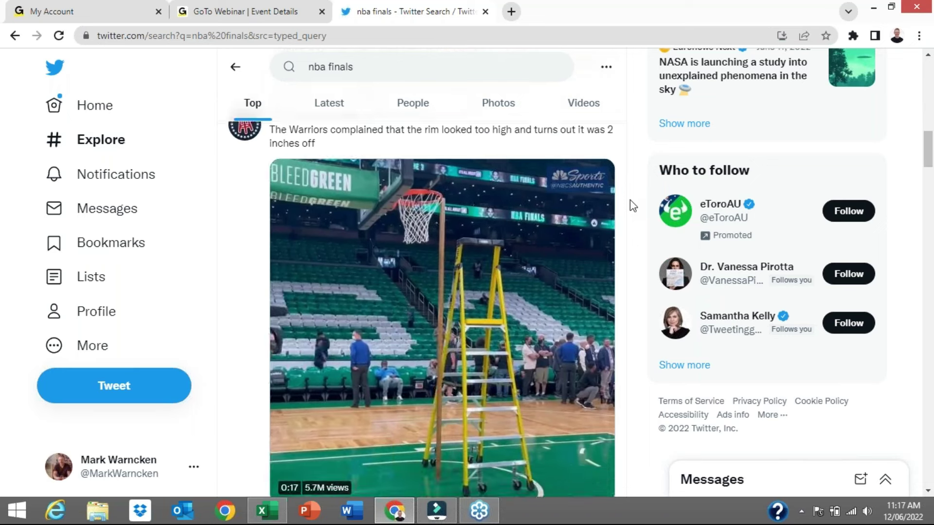
scroll(632, 206, "down", 7)
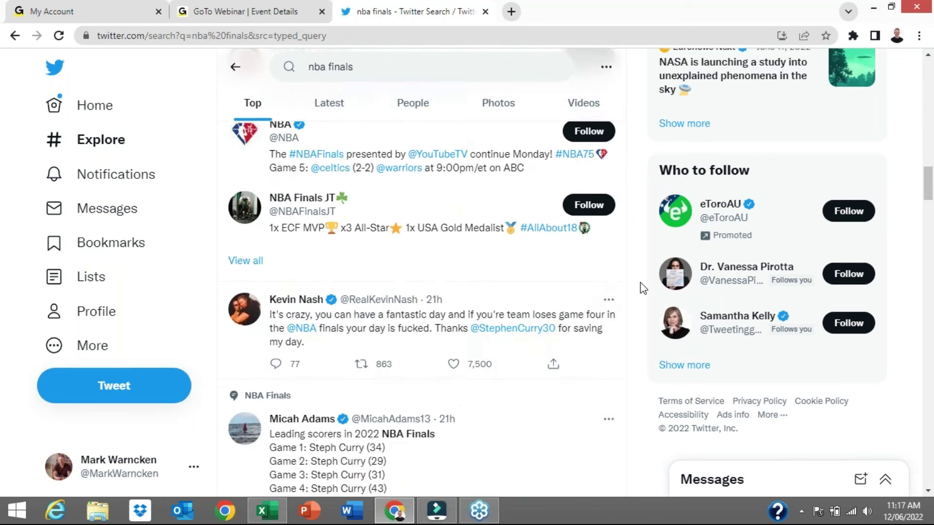
scroll(637, 285, "down", 1)
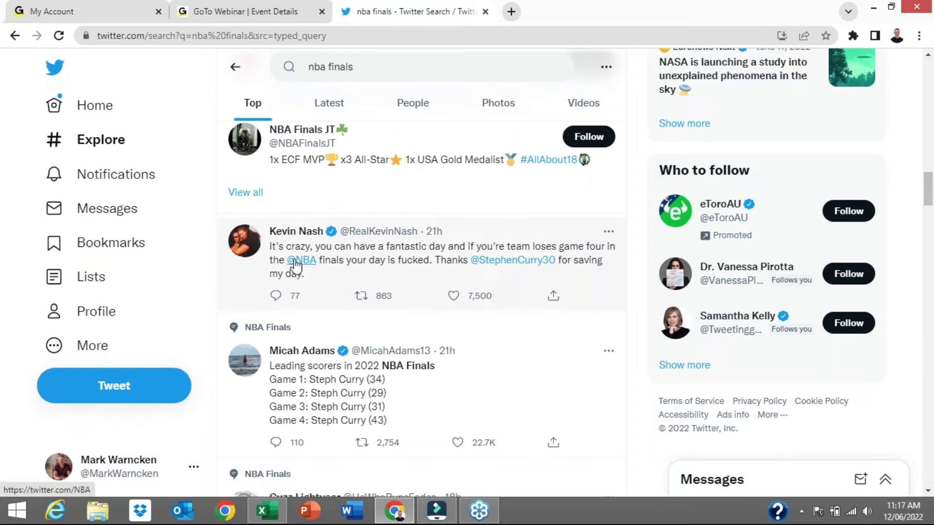
scroll(638, 302, "down", 5)
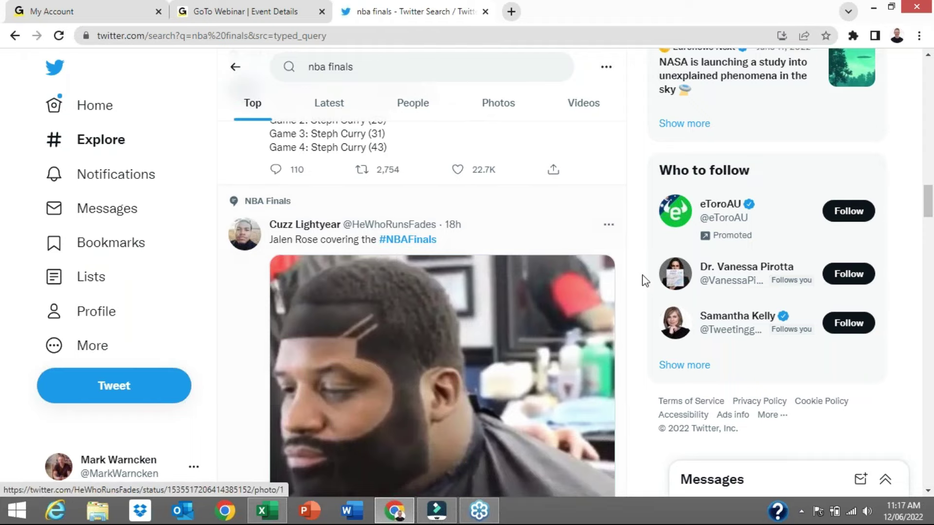
scroll(645, 284, "down", 8)
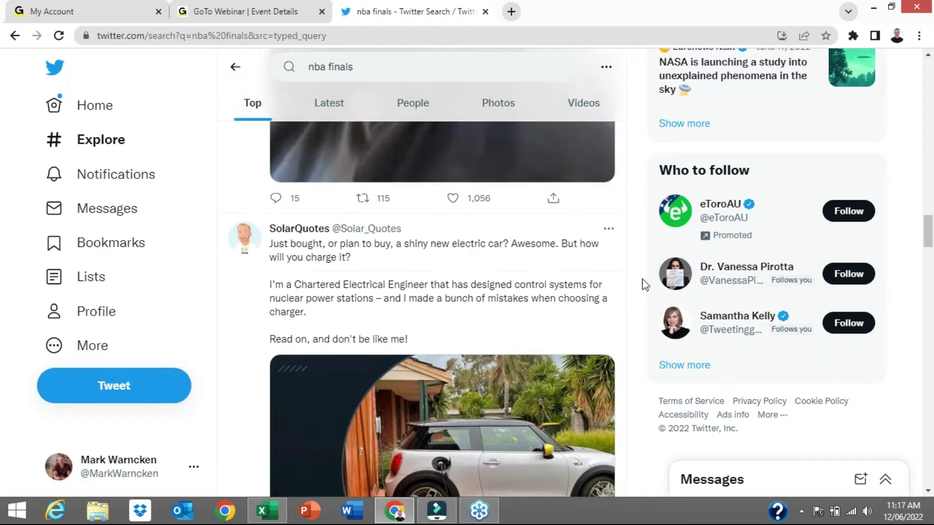
scroll(644, 283, "down", 8)
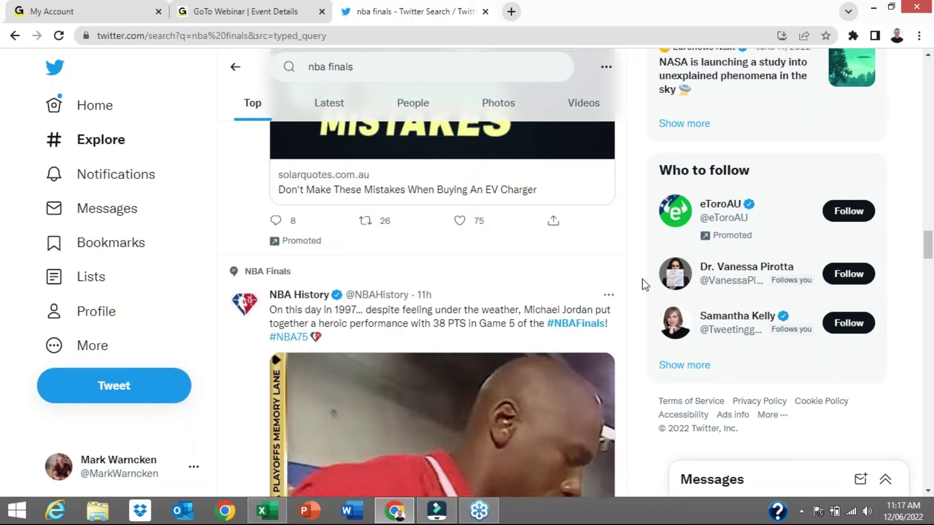
scroll(644, 283, "down", 3)
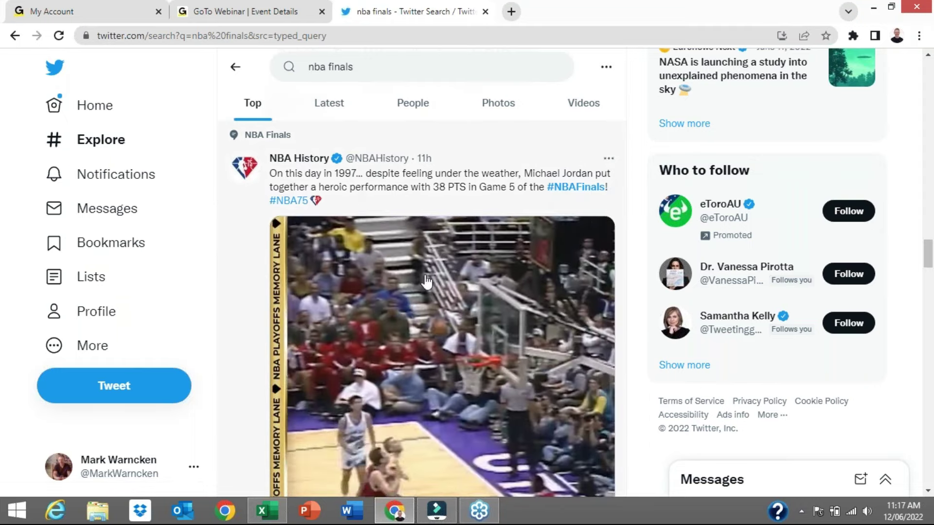
scroll(608, 319, "down", 5)
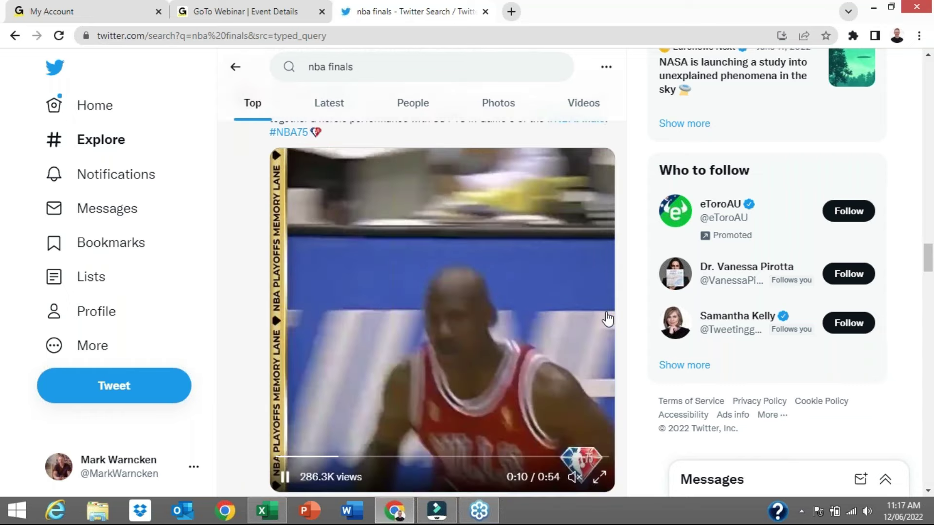